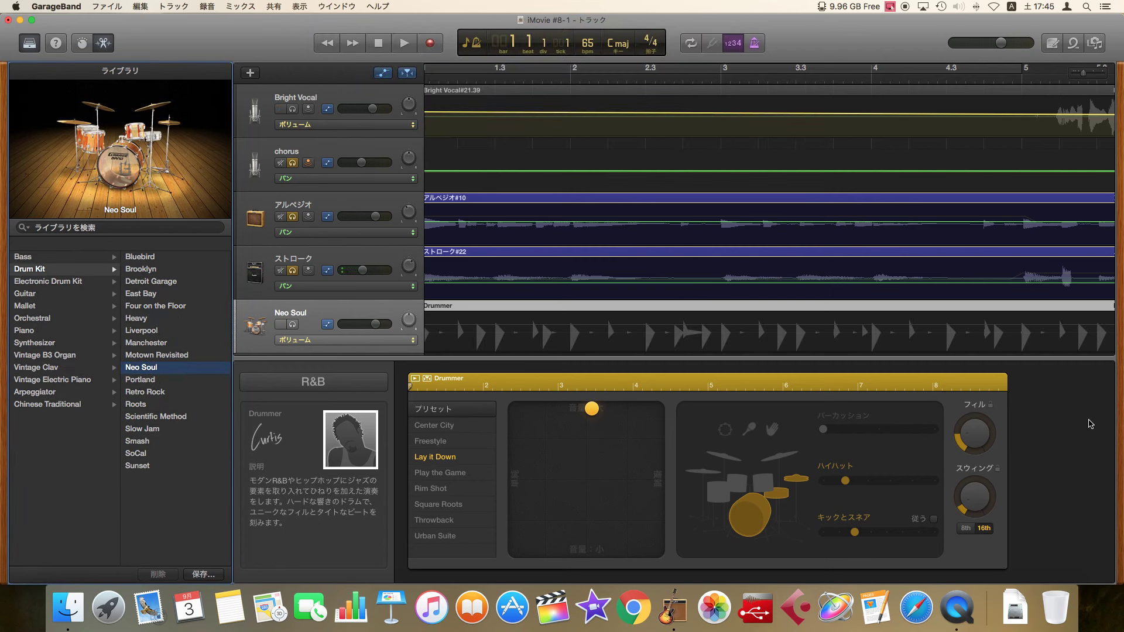
Try the R&B drummer Rose for the Drummer track and return to Curtis
left_click(296, 460)
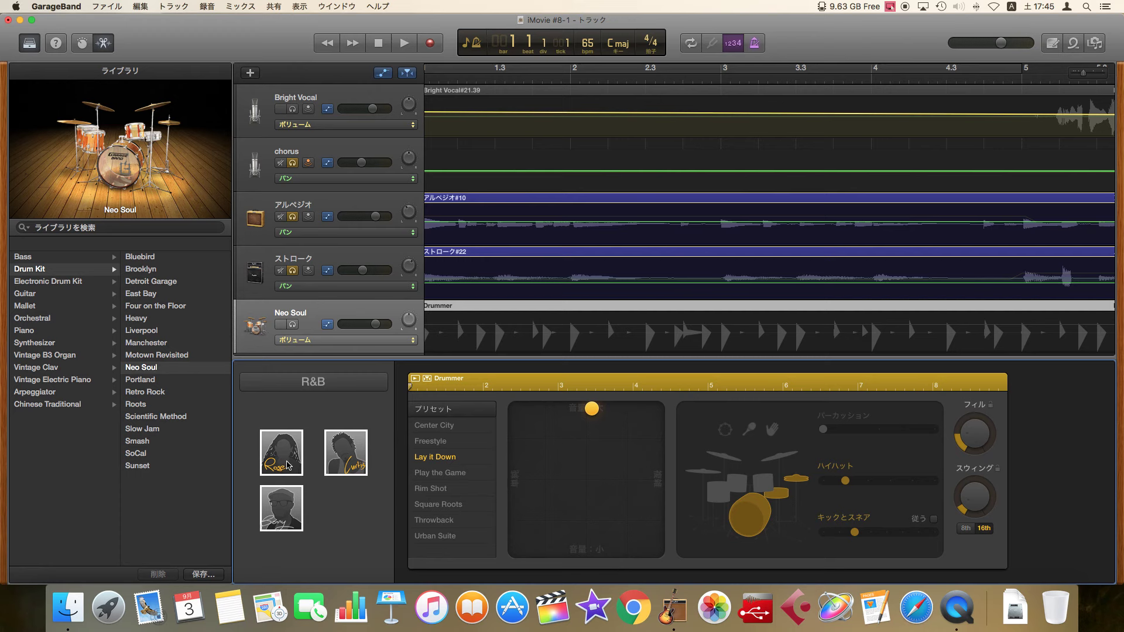
left_click(289, 466)
left_click(345, 463)
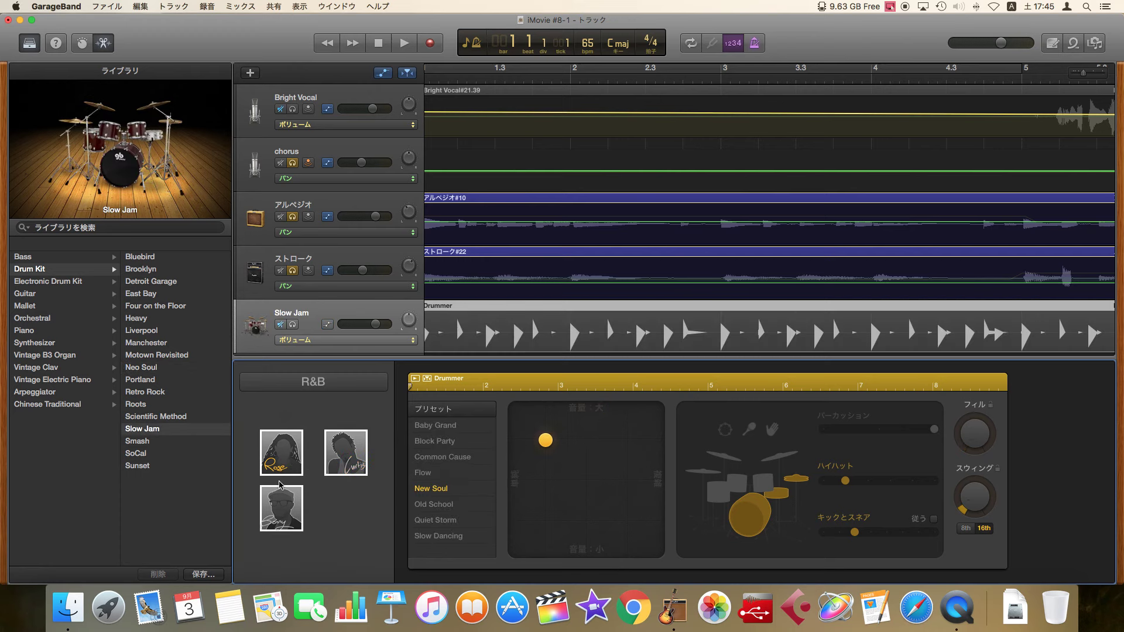
left_click(354, 460)
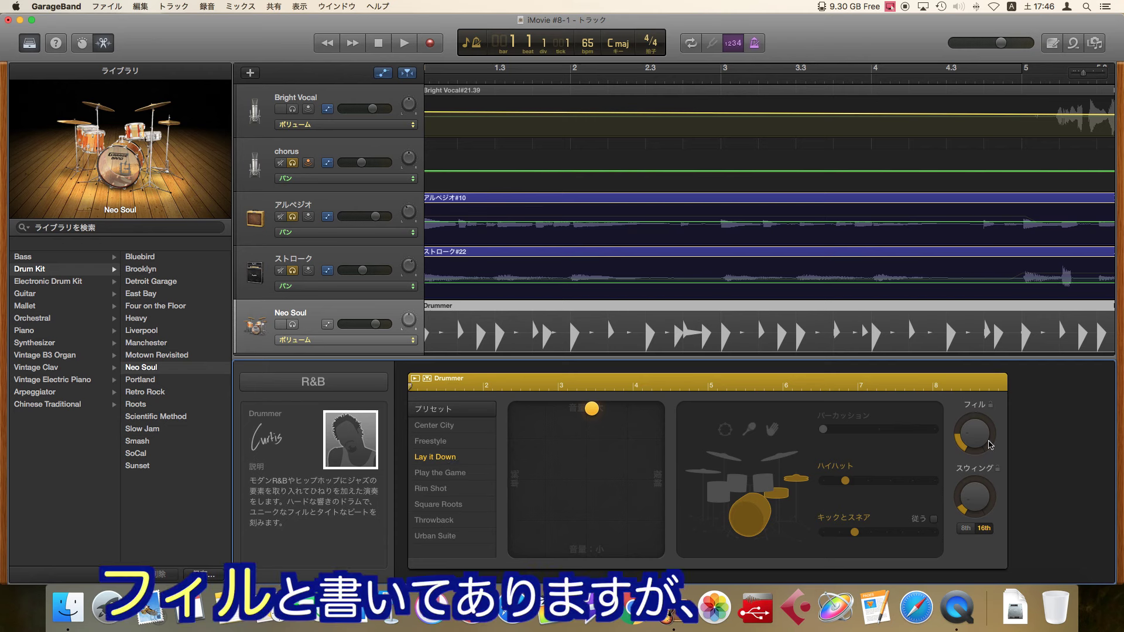
Raise the drummer's fill amount to slightly past halfway, and try 8th-note swing before returning to 16th
left_click_drag(966, 438, 975, 408)
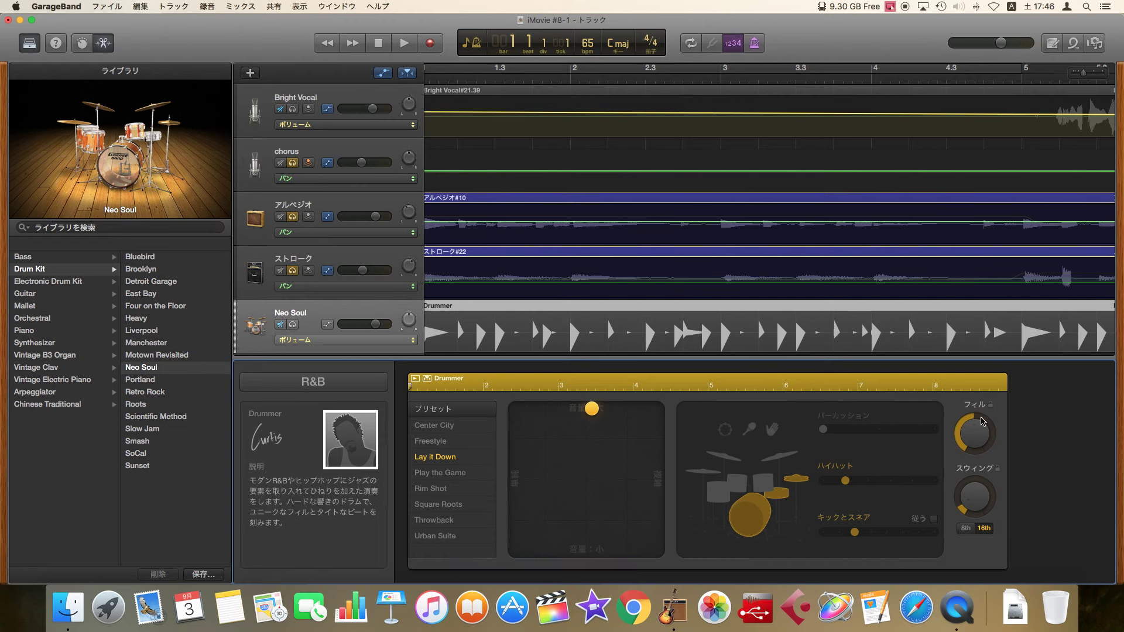
left_click_drag(977, 443, 977, 442)
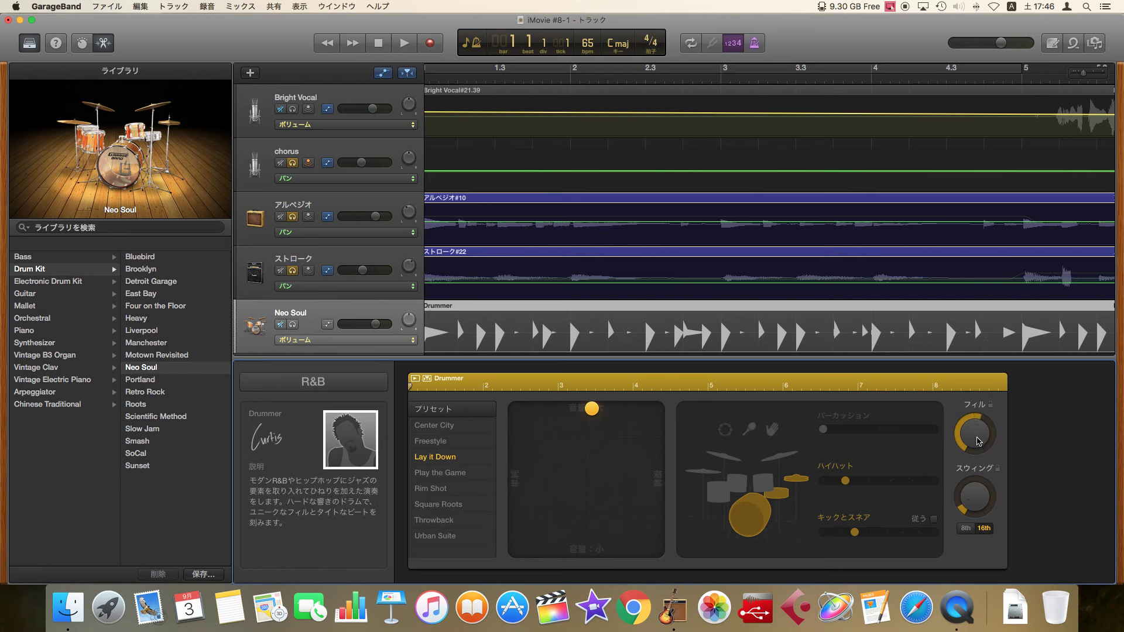
left_click(967, 530)
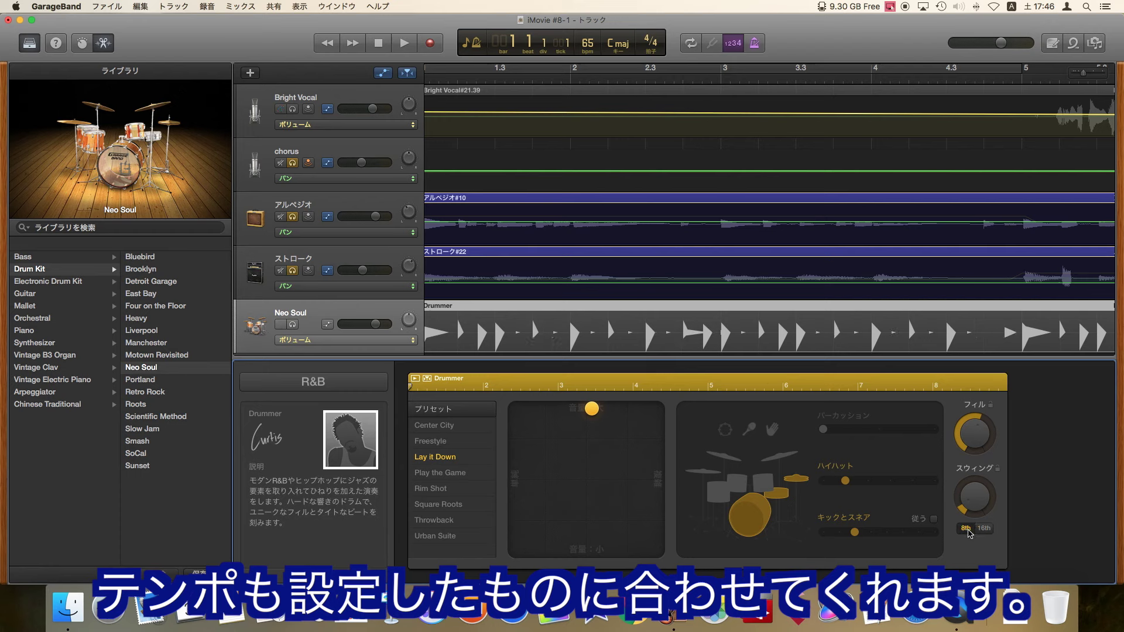
left_click(984, 529)
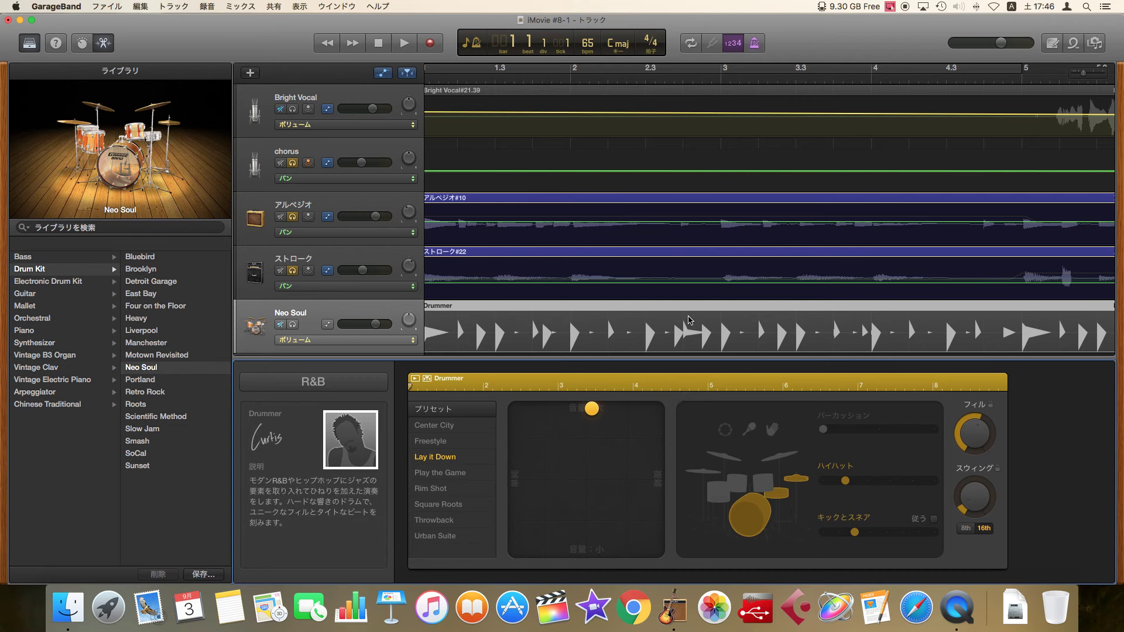
Trim the start of the first Drummer region to bar 5 and place the playhead there
scroll(691, 321, "left", 2)
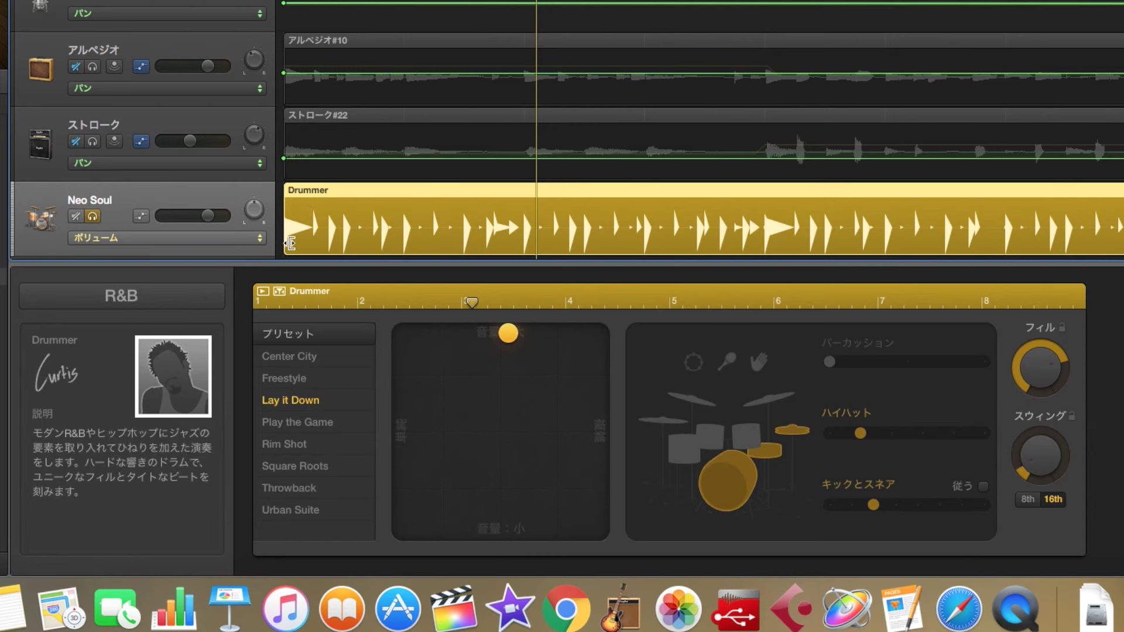
left_click_drag(289, 244, 765, 240)
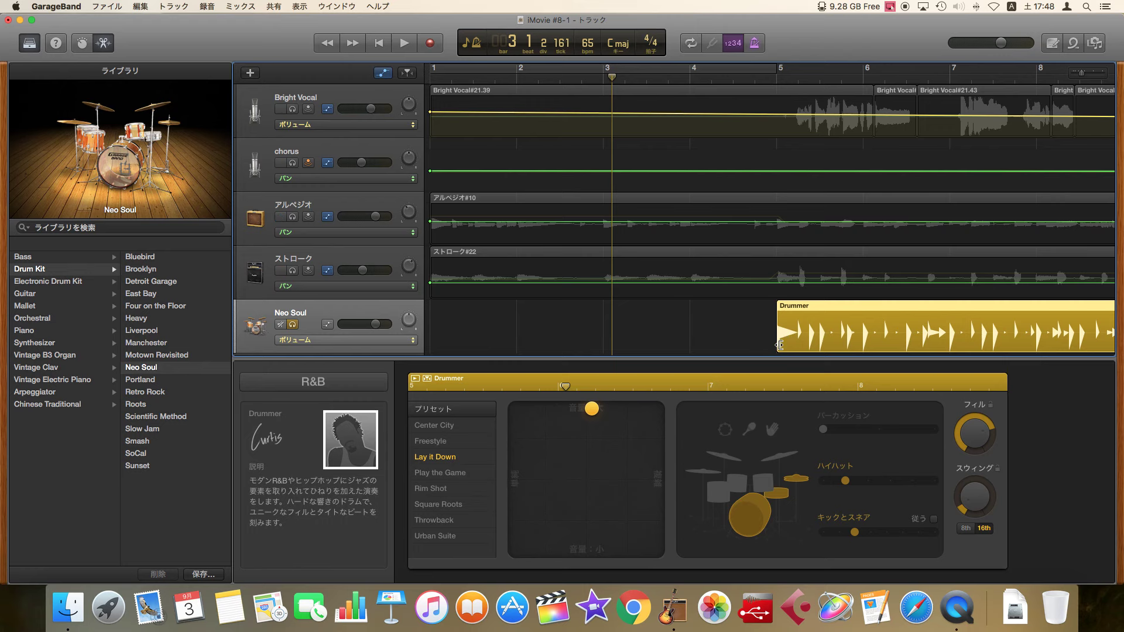
left_click(752, 76)
Examine the two adjoining Drummer regions that meet at bar 9, comparing their drummer settings
scroll(732, 175, "right", 5)
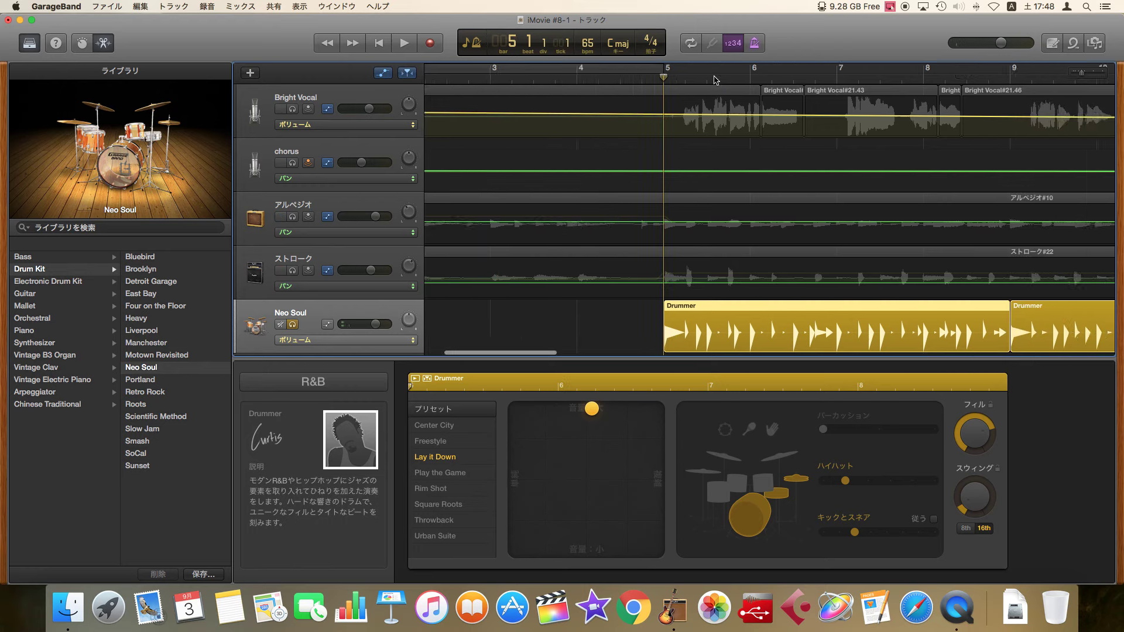
scroll(714, 80, "right", 2)
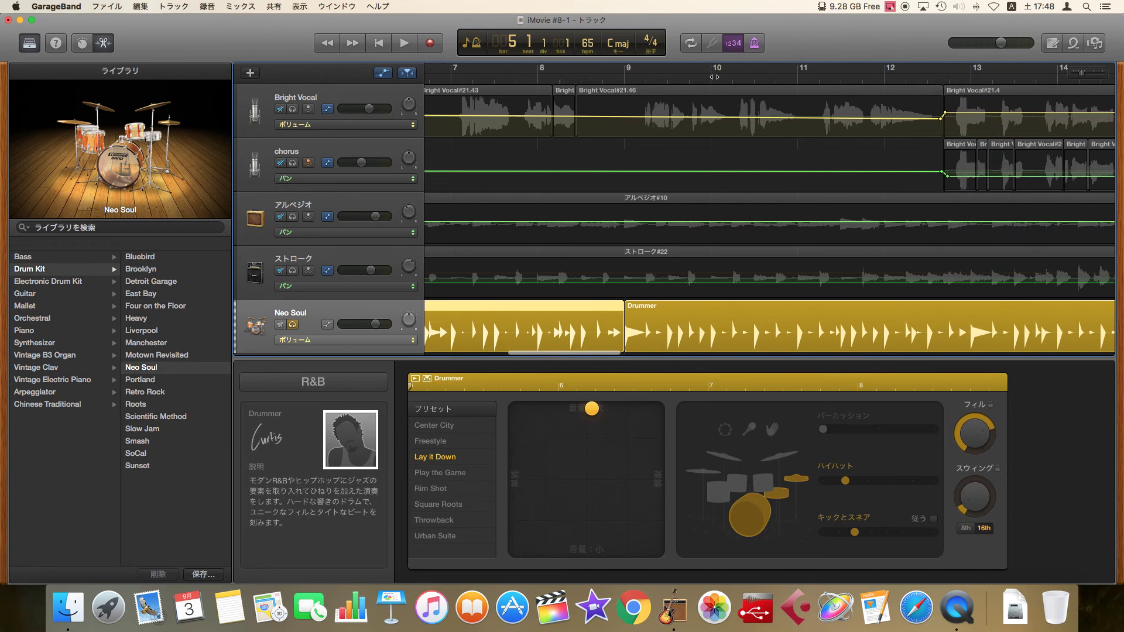
scroll(845, 268, "left", 3)
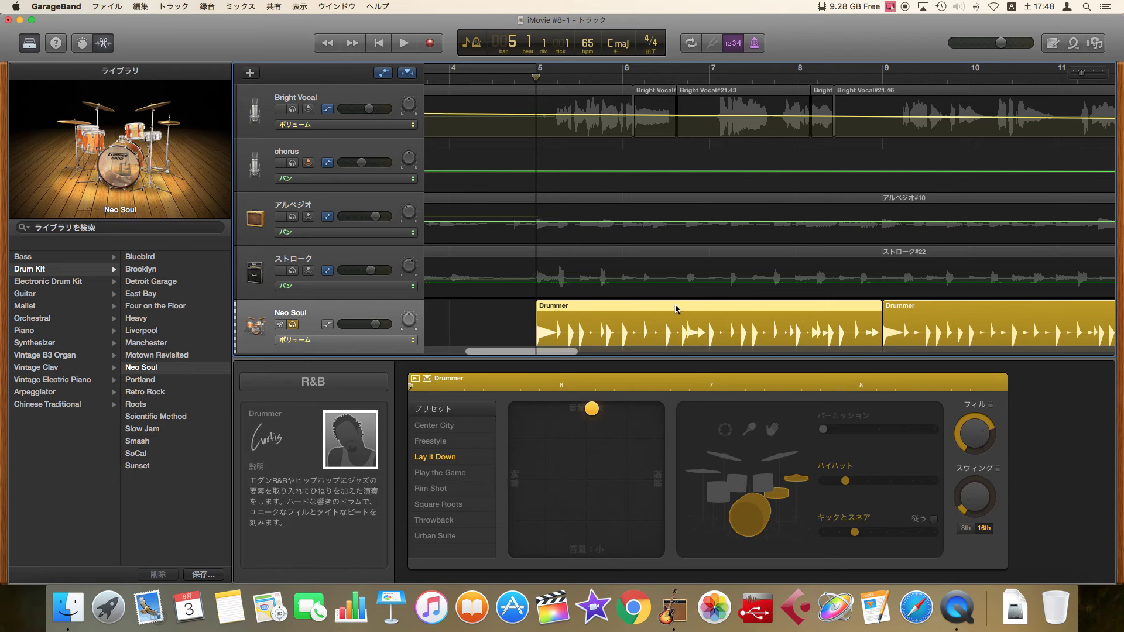
left_click(937, 307)
left_click(867, 308)
left_click(974, 310)
left_click(854, 309)
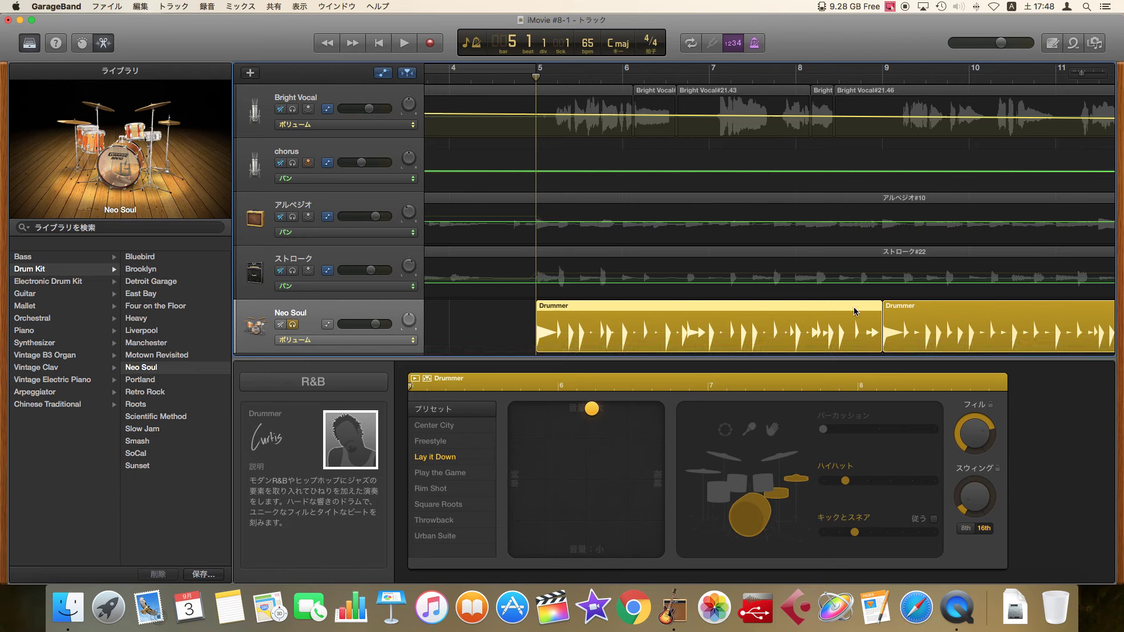
left_click(956, 312)
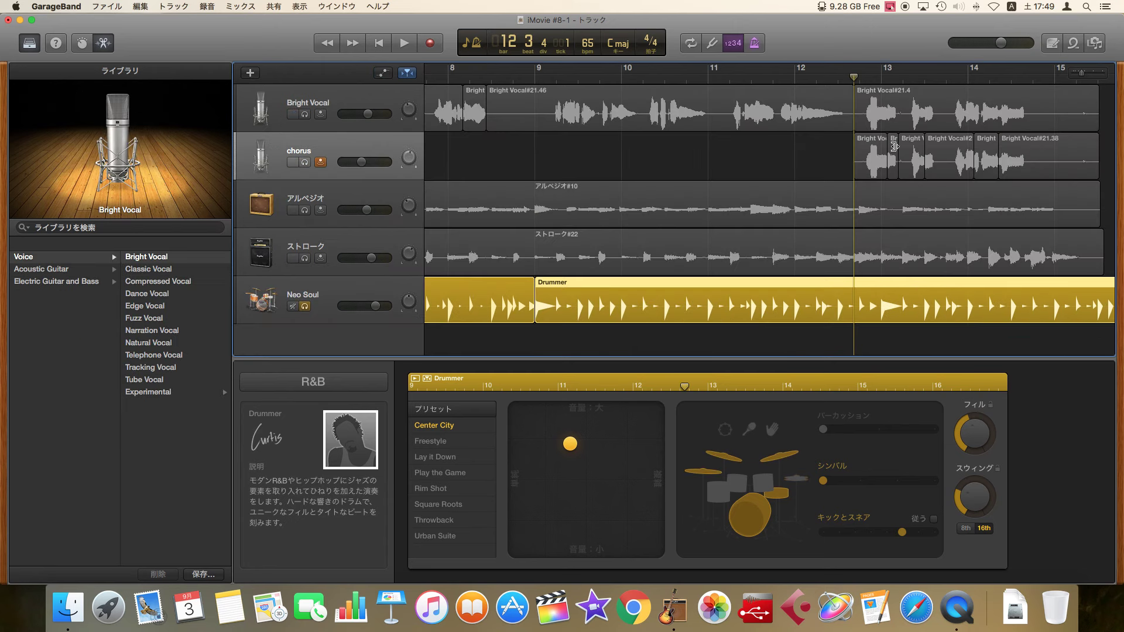
Trim the second Drummer region to start at bar 13 and extend the first region's end up to it
mouse_move(853, 77)
left_mouse_down()
mouse_move(838, 78)
mouse_move(853, 78)
left_mouse_up()
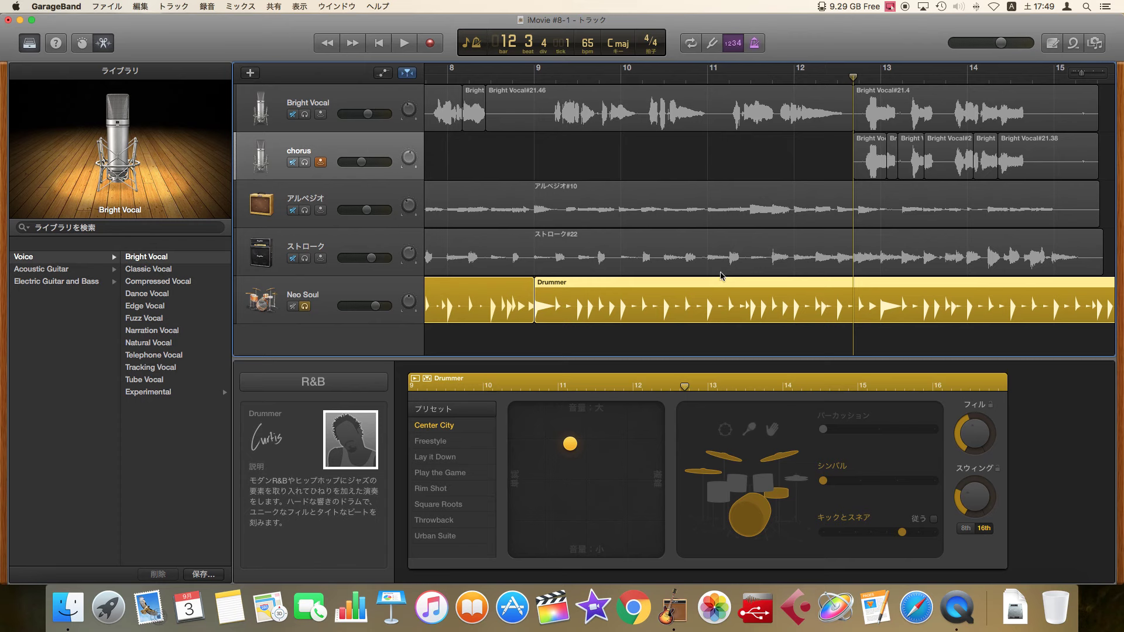
left_click(536, 318)
left_click_drag(535, 317, 887, 313)
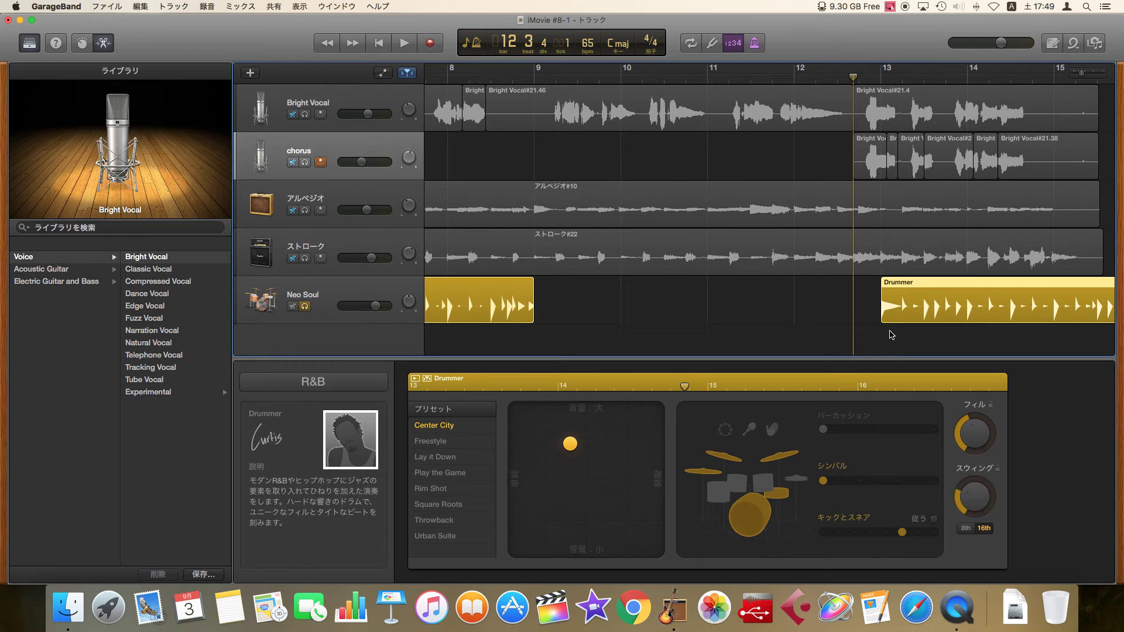
left_click(510, 311)
left_click_drag(532, 318, 880, 323)
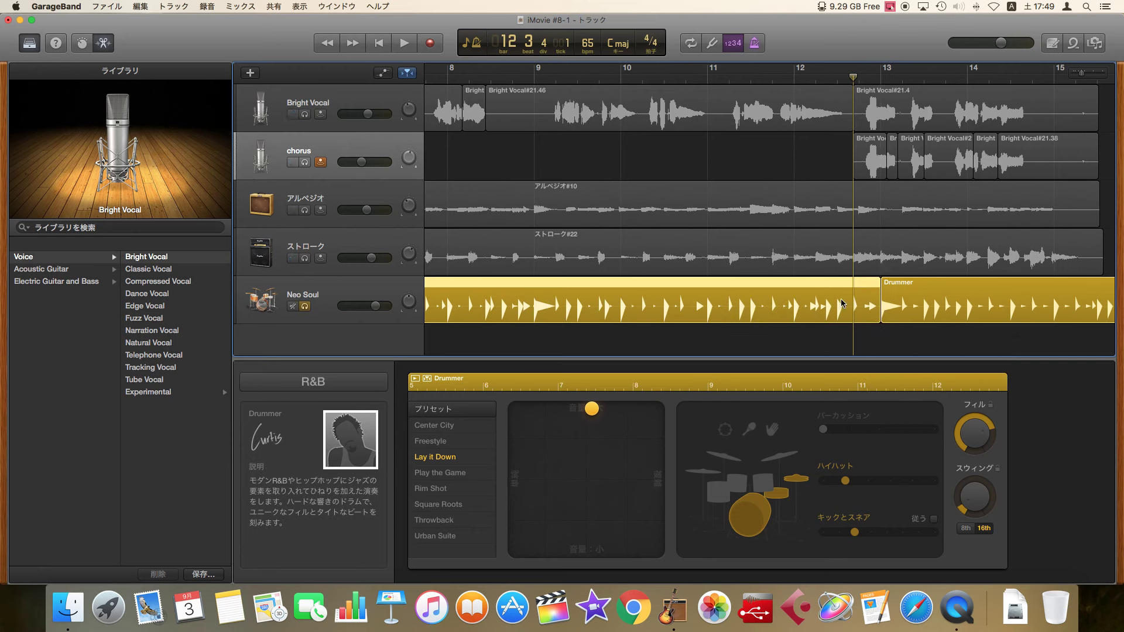
Play back the transition between the two Drummer regions, starting from bar 11 beat 3 and stopping just after bar 13
left_click(742, 80)
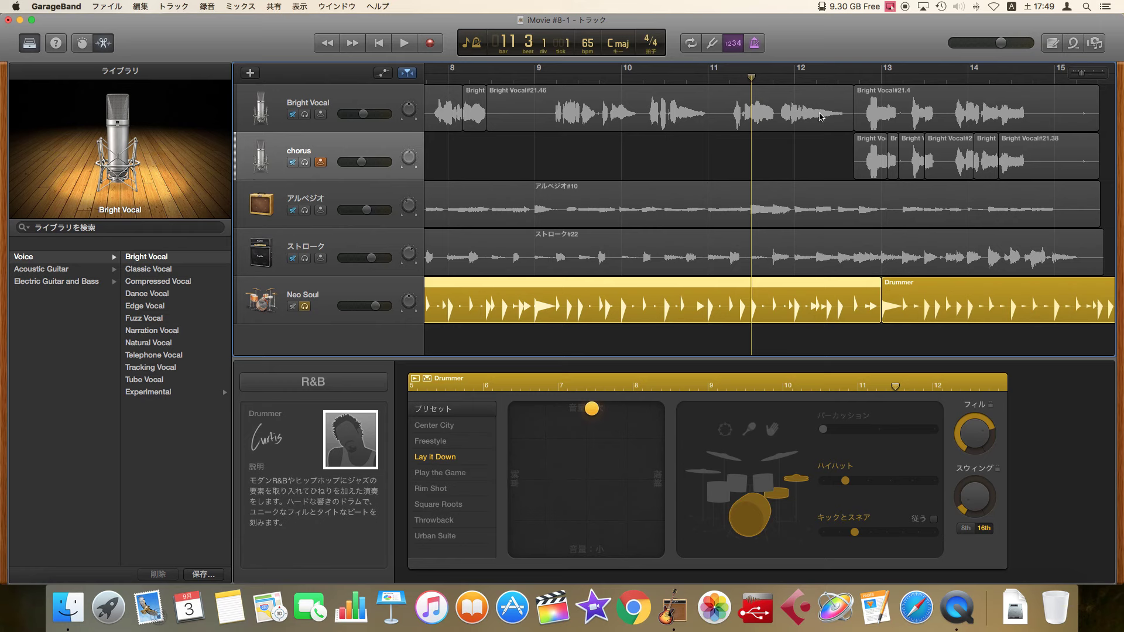
key("space")
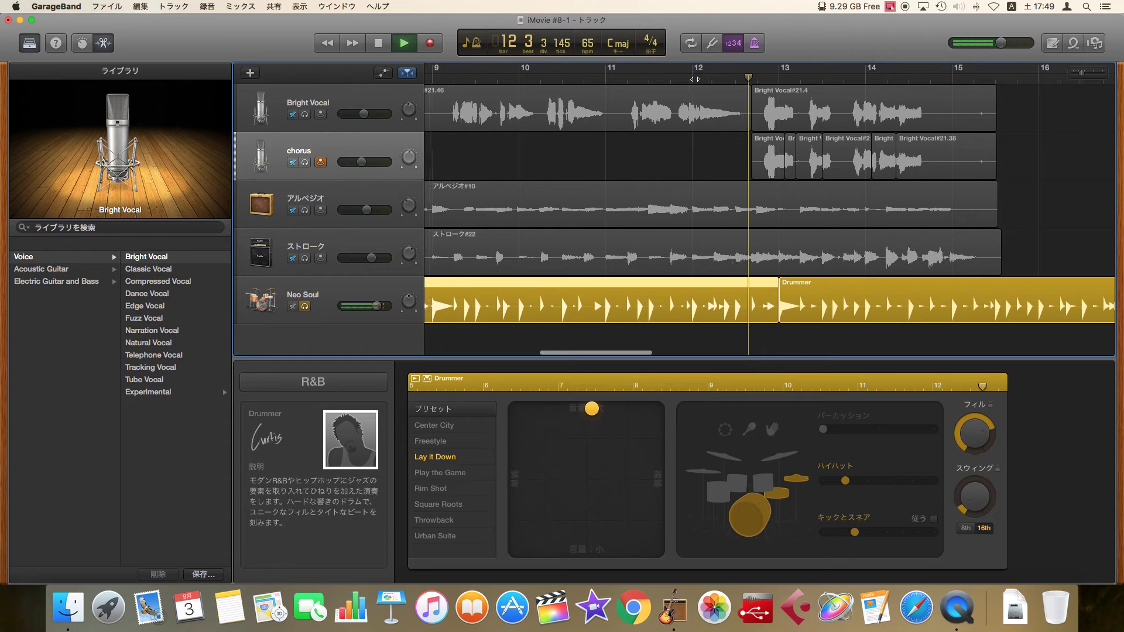
key("space")
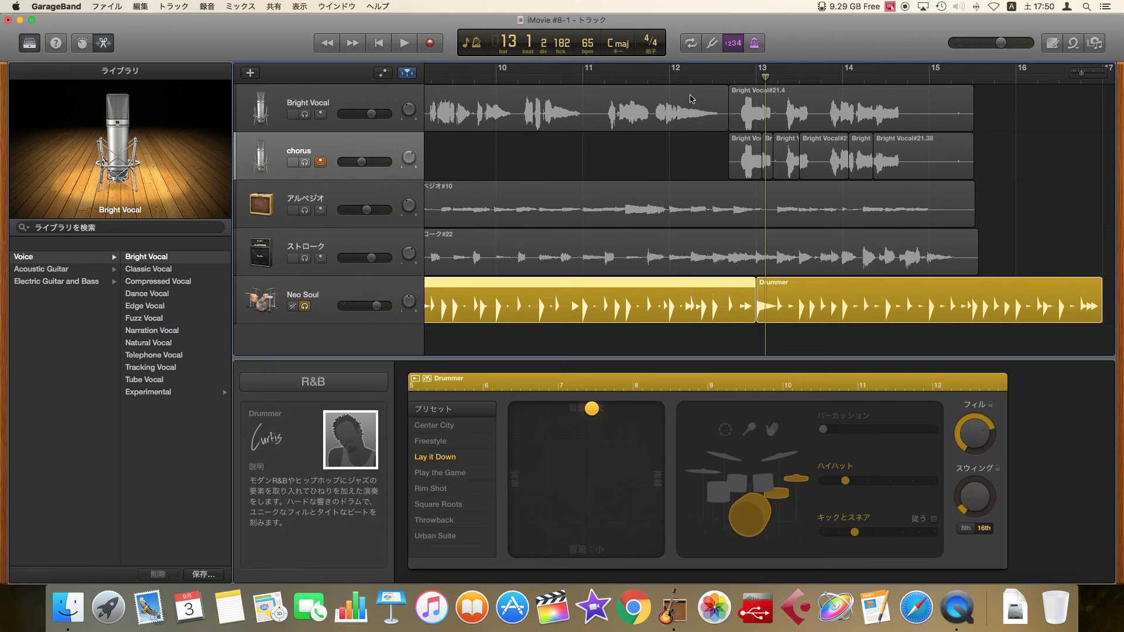
Split the first Drummer region at bar 12 and play back the resulting fill into bar 13
left_click(671, 79)
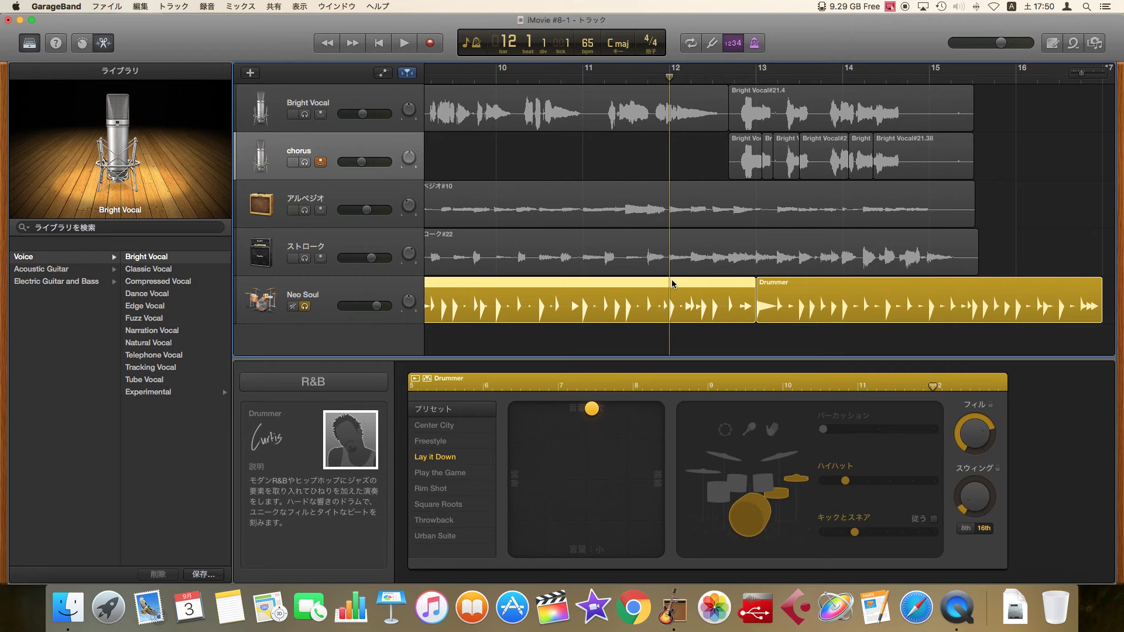
key("super+t")
key("super+t")
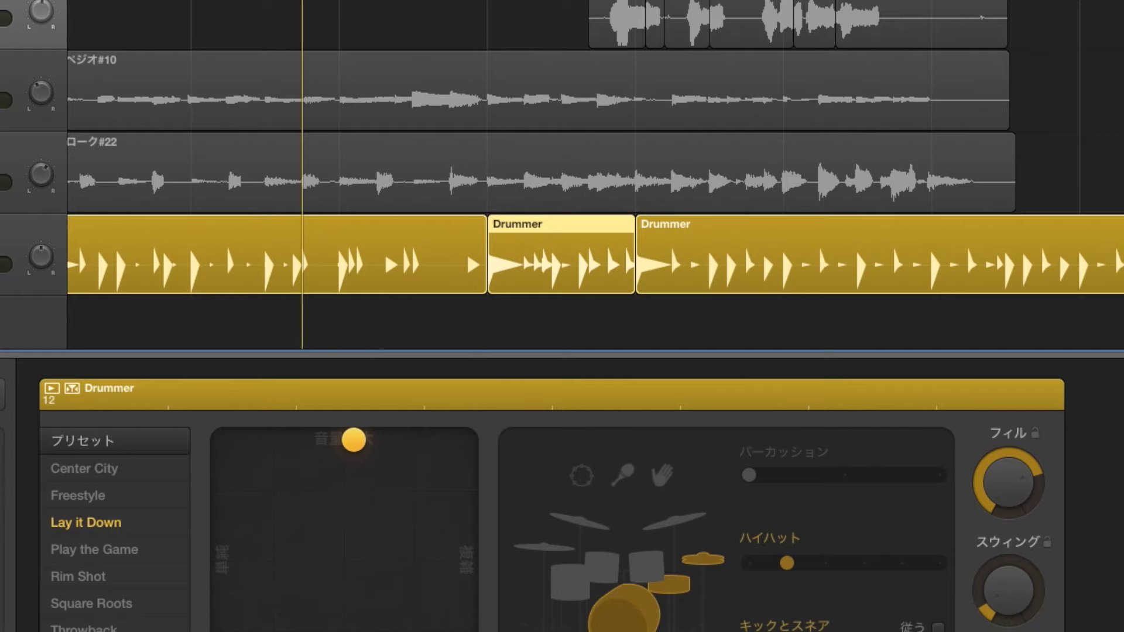
key("space")
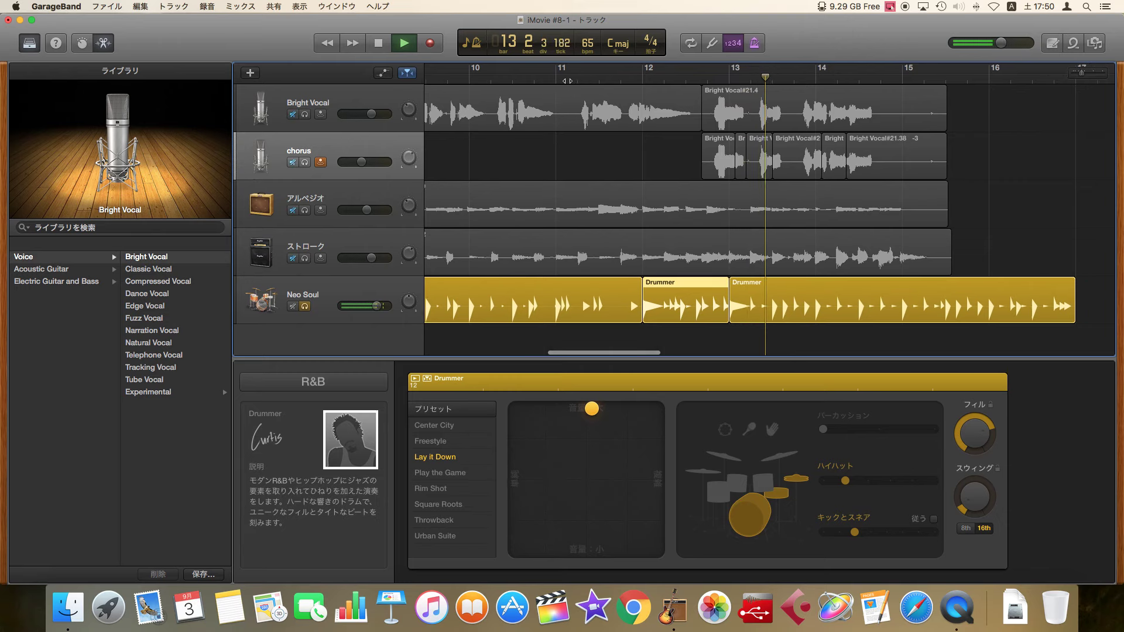
key("space")
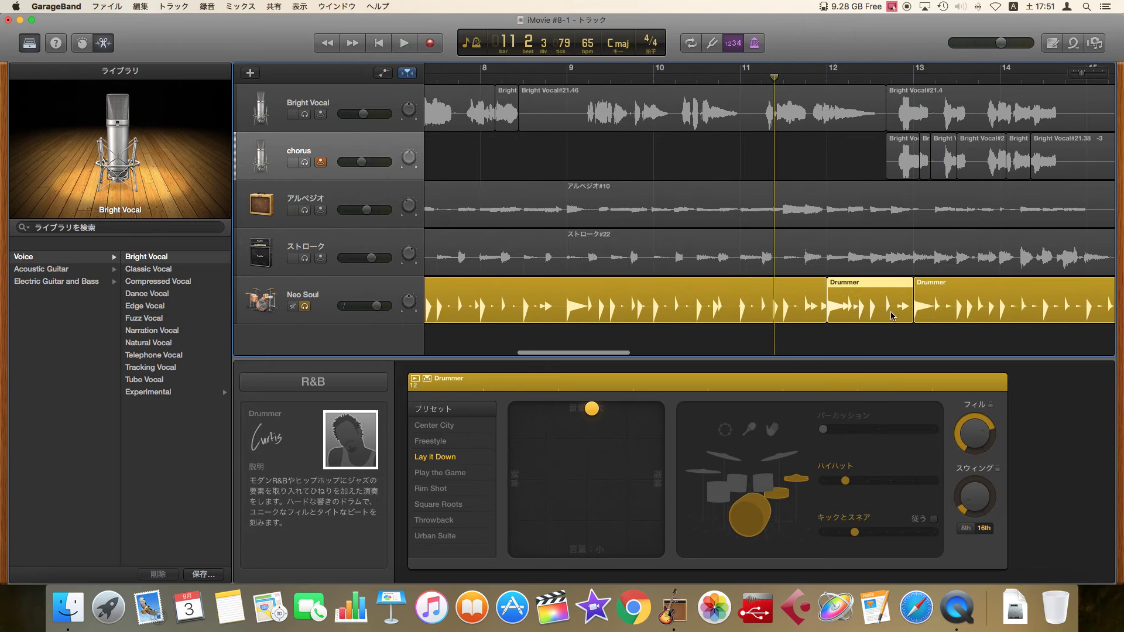
Extend the start of the first Drummer region back to bar 4 beat 3 for a lead-in fill
scroll(774, 257, "left", 5)
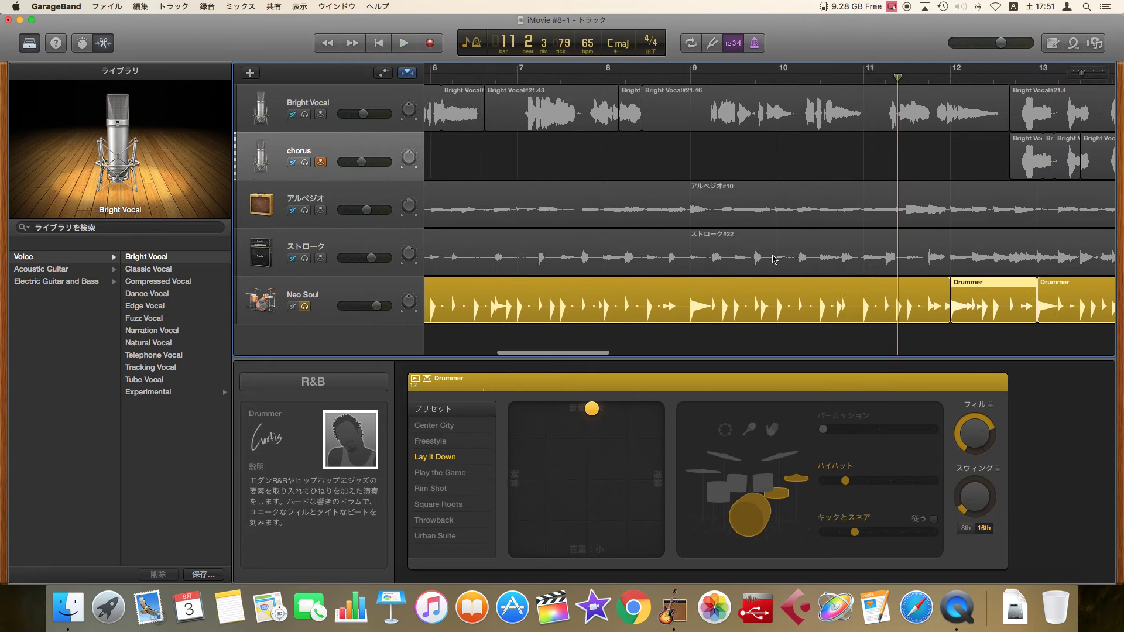
left_click(860, 290)
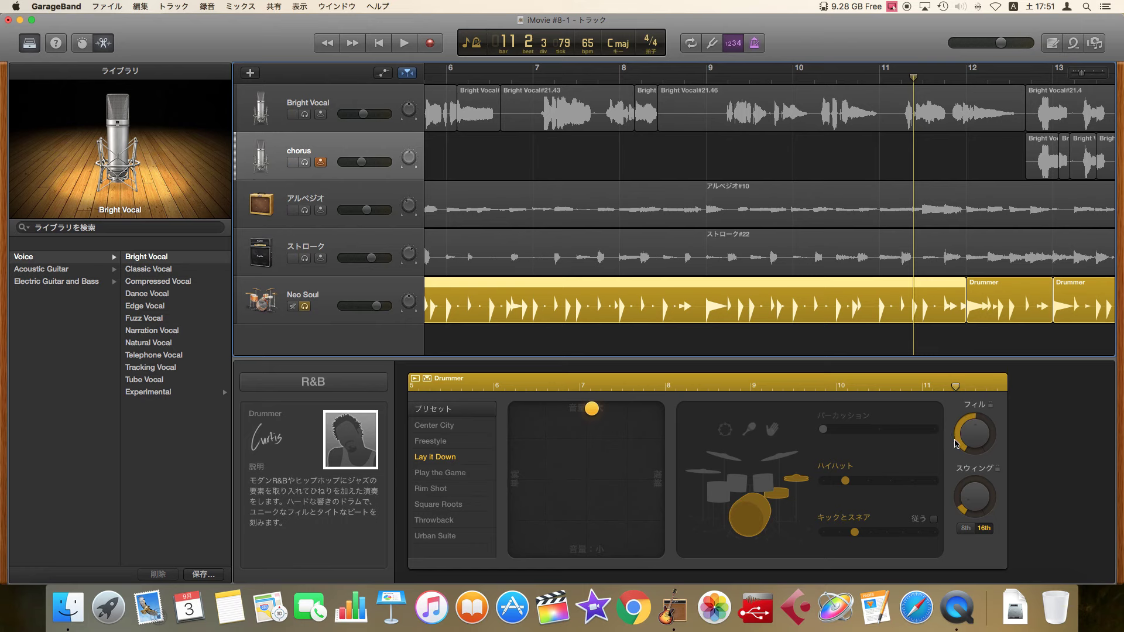
scroll(726, 284, "left", 2)
scroll(725, 281, "left", 8)
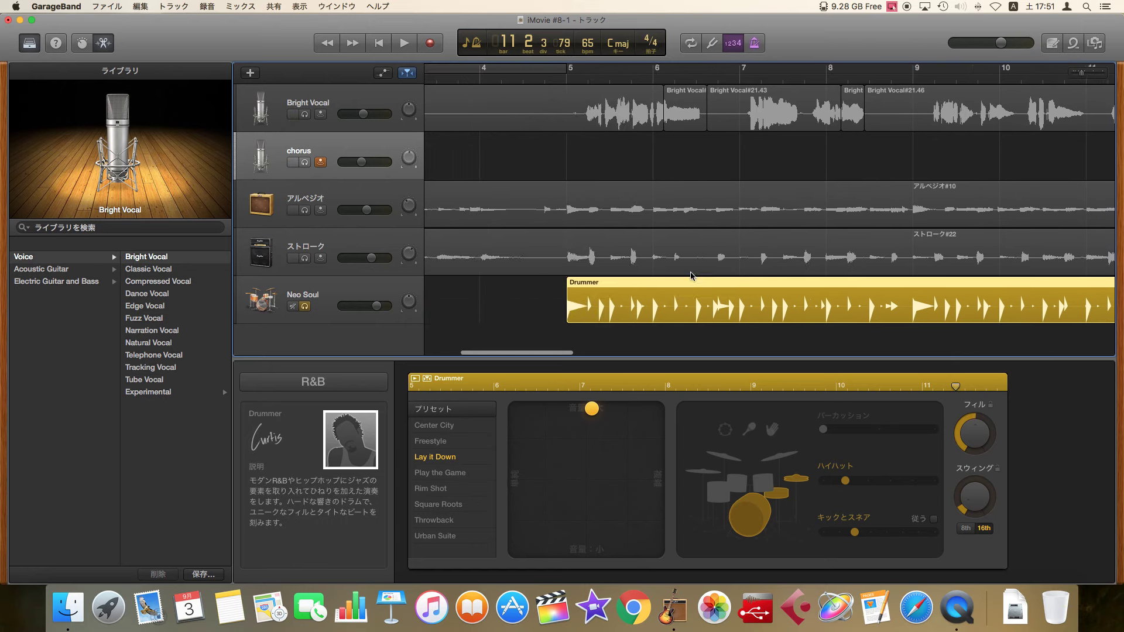
left_click(524, 82)
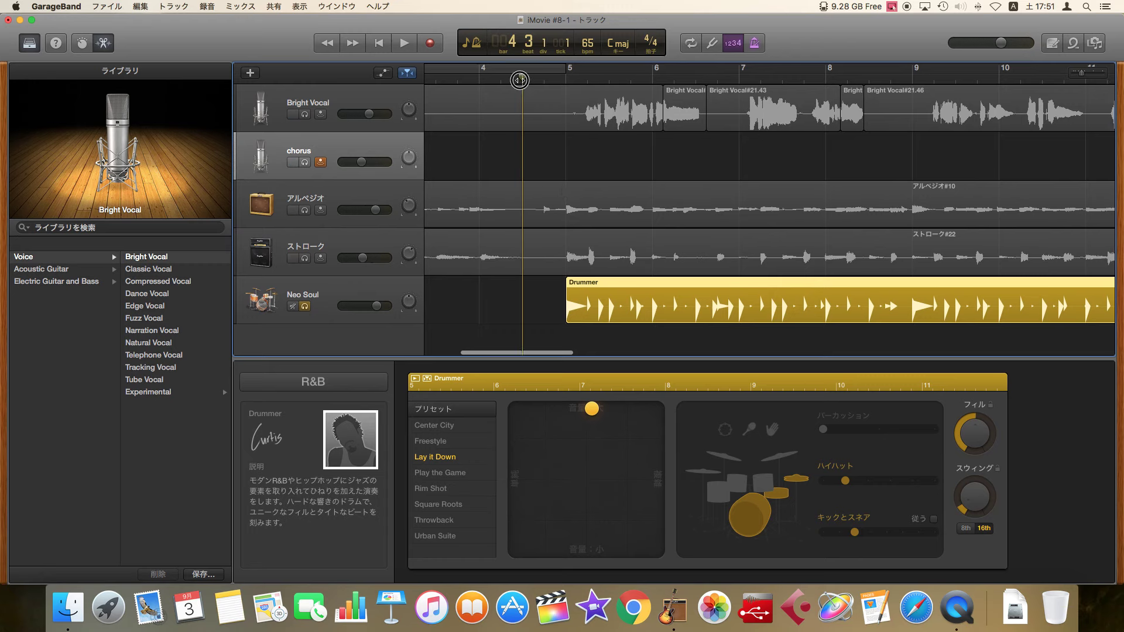
left_click(567, 79)
scroll(600, 75, "left", 2)
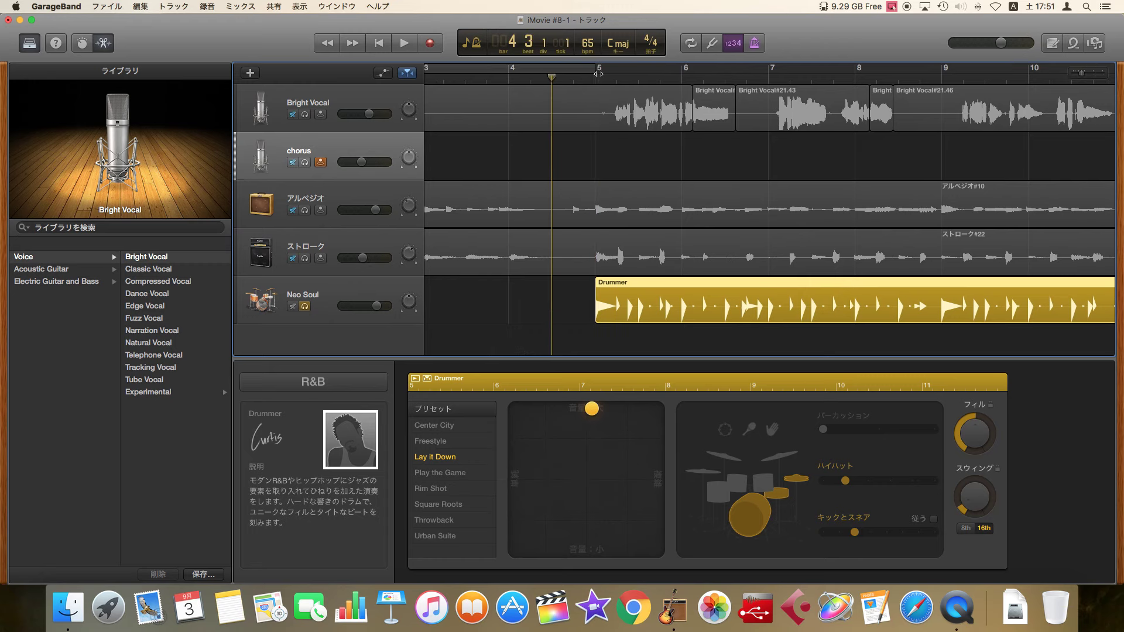
left_click(596, 75)
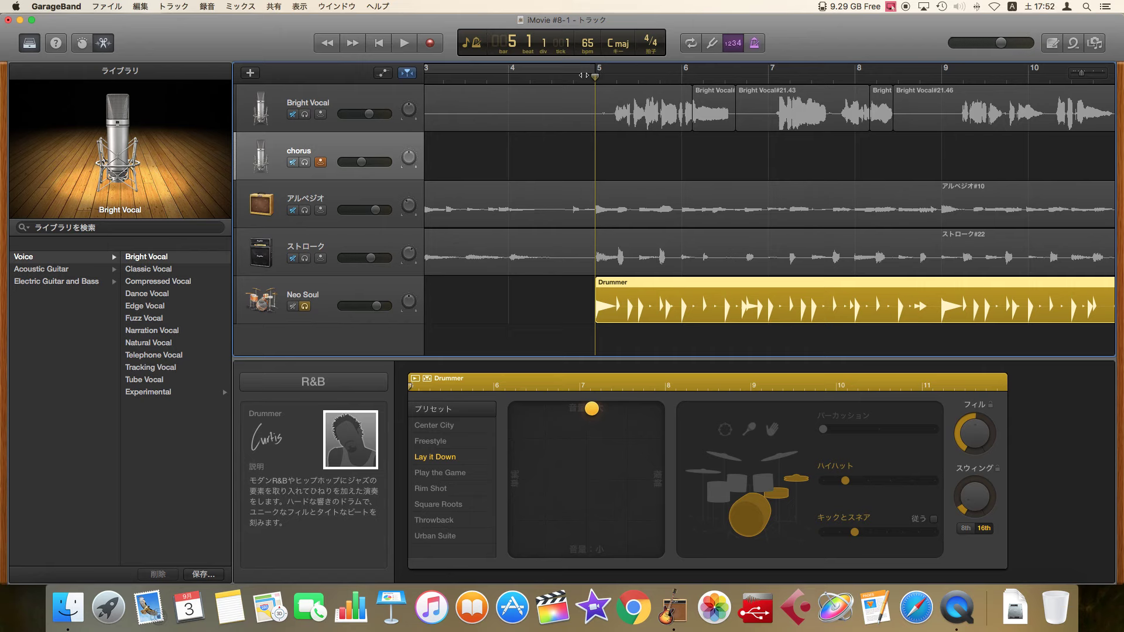
left_click(552, 78)
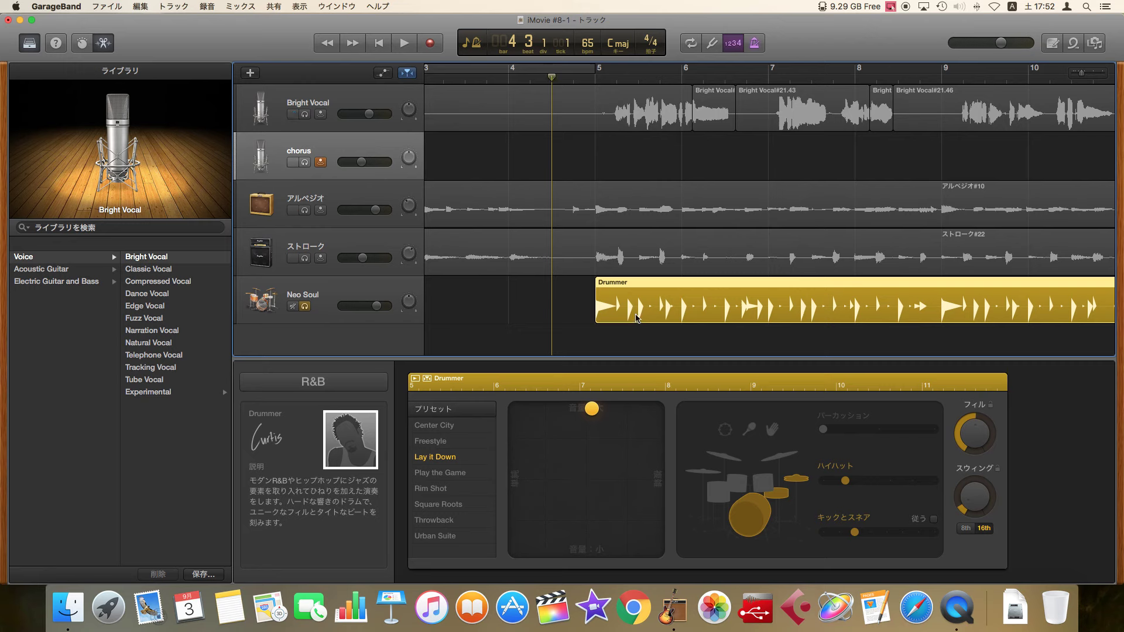
left_click_drag(599, 319, 552, 317)
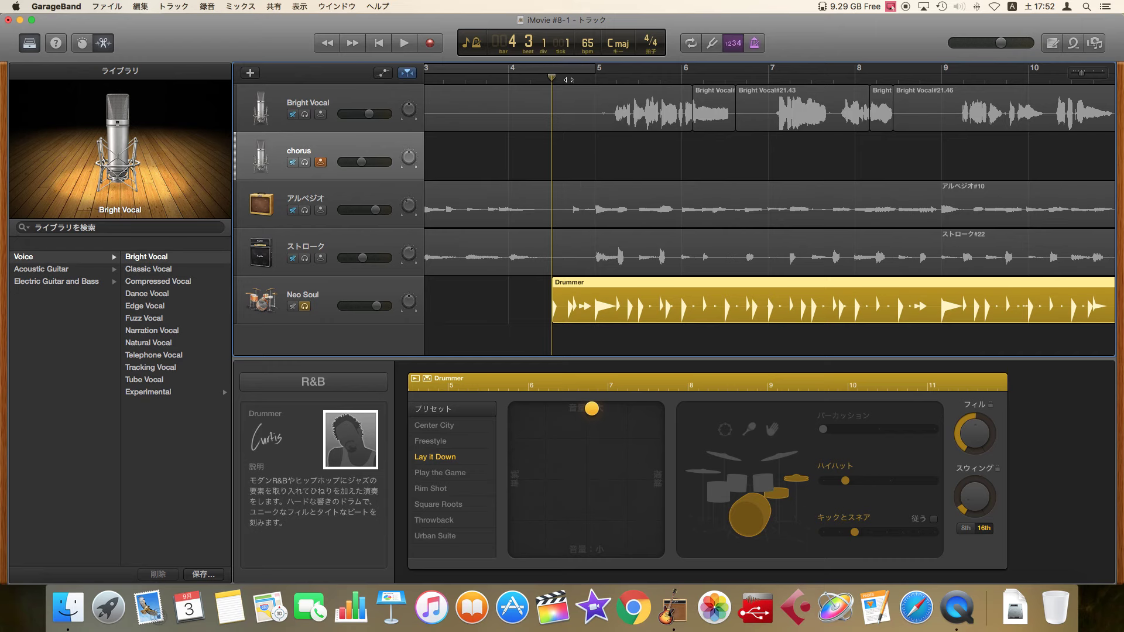
Play back the drum lead-in from bar 4 and stop just after bar 5
scroll(561, 313, "right", 1)
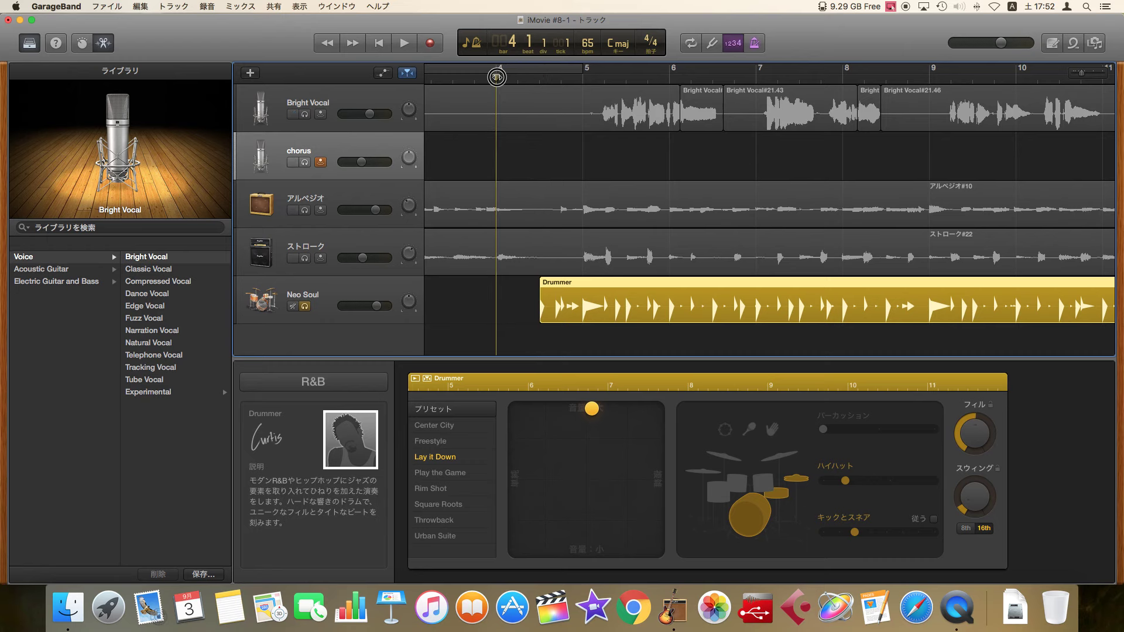
key("space")
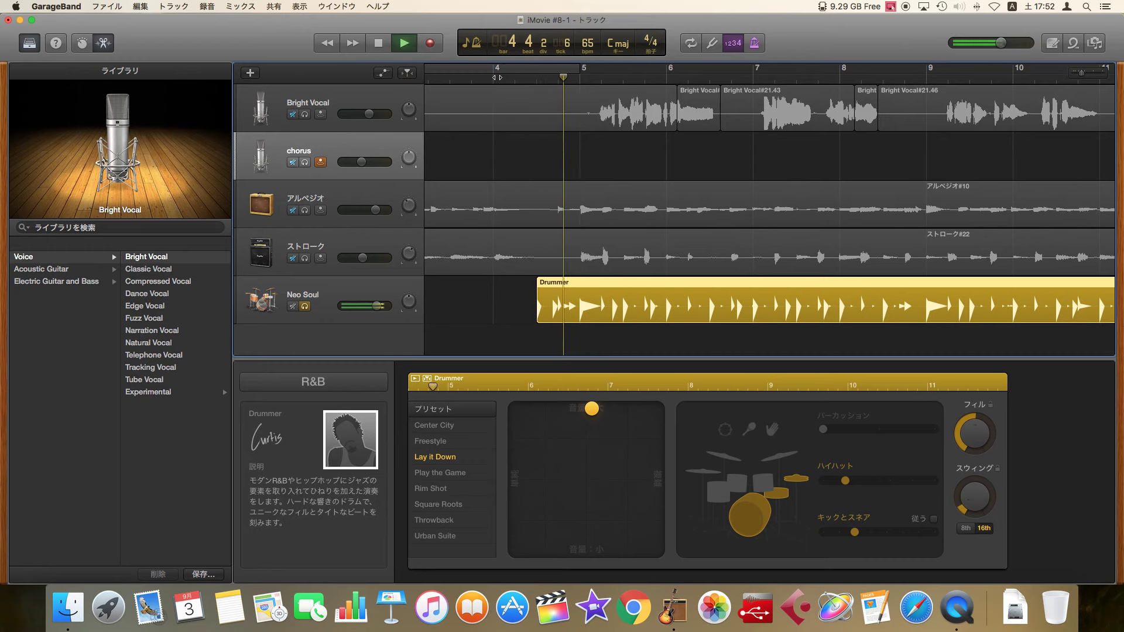
key("space")
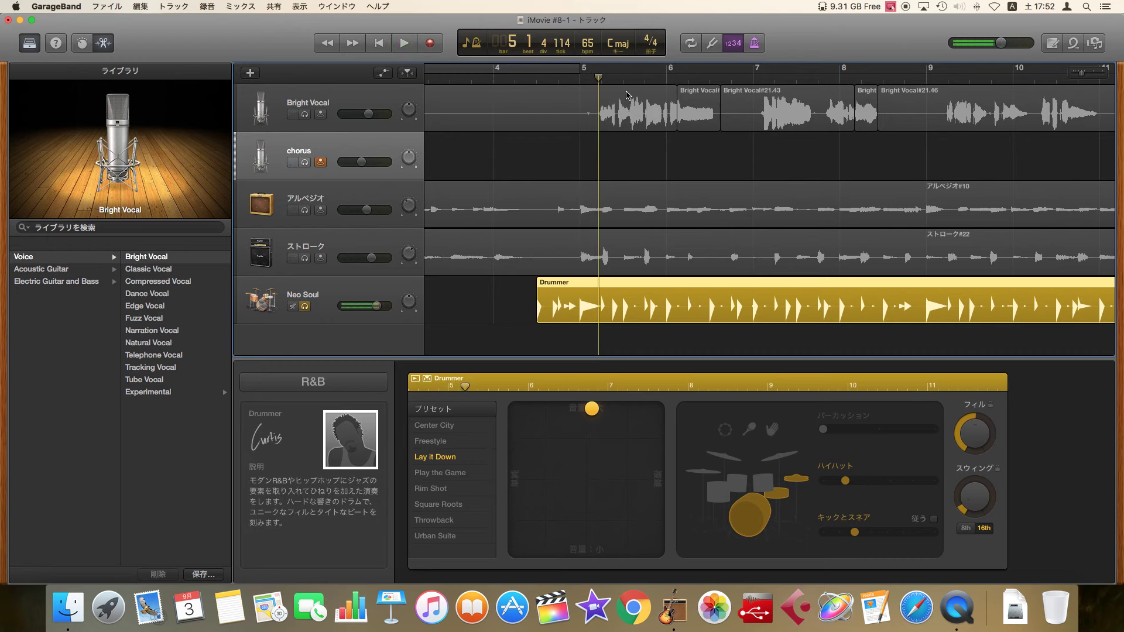
Return the playhead to the song's start and add a new software instrument track below the Neo Soul drummer track
scroll(659, 261, "left", 1)
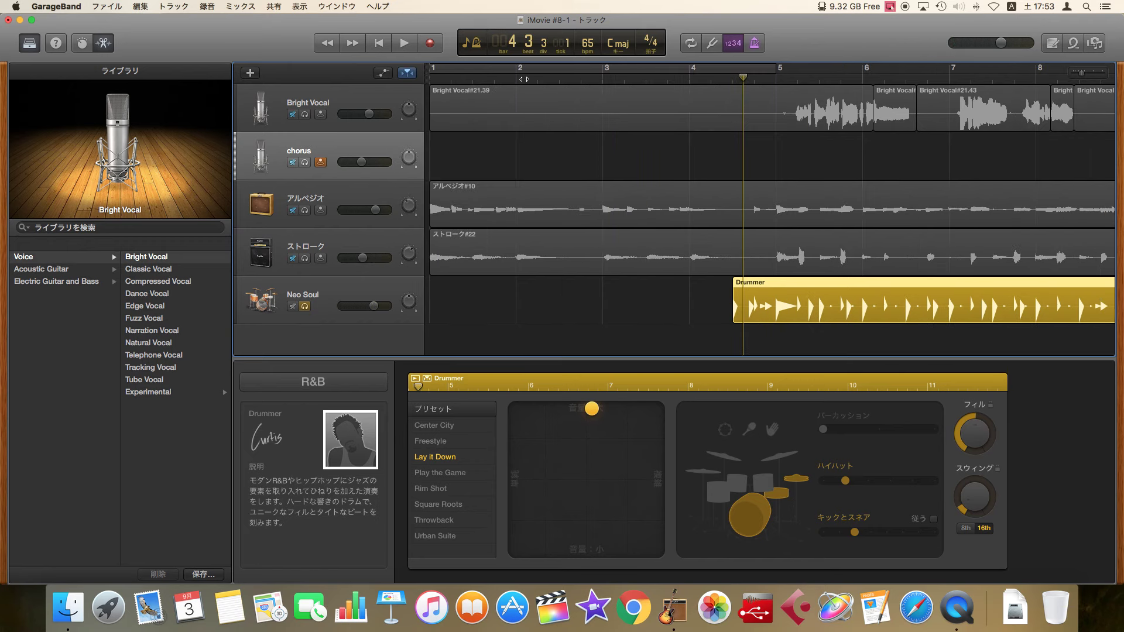
key("Return")
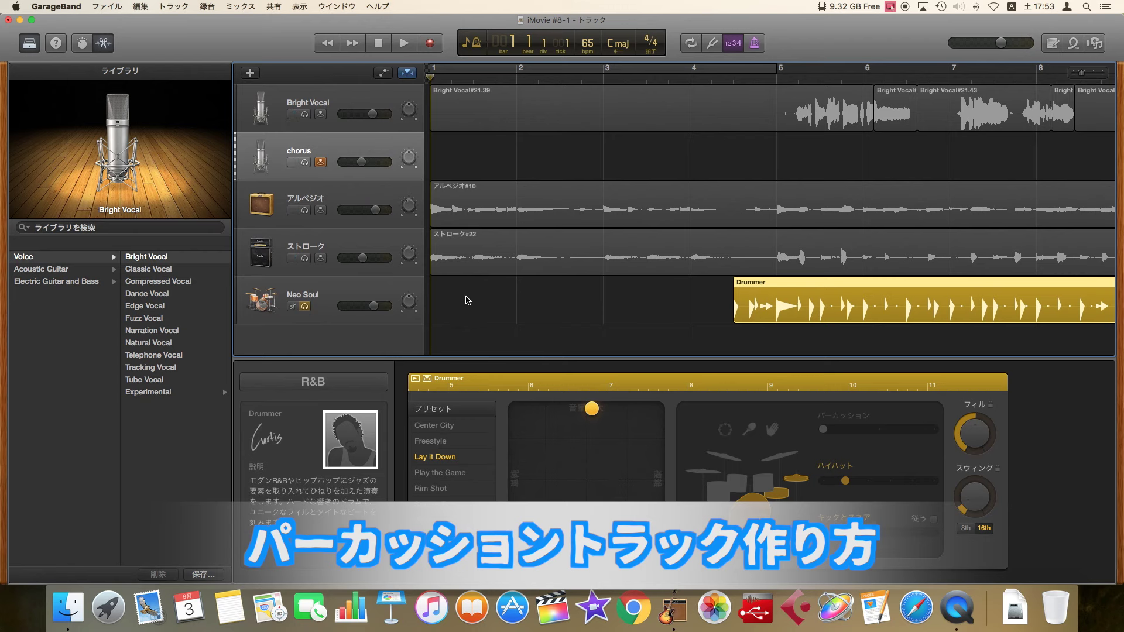
left_click(349, 301)
scroll(337, 176, "right", 2)
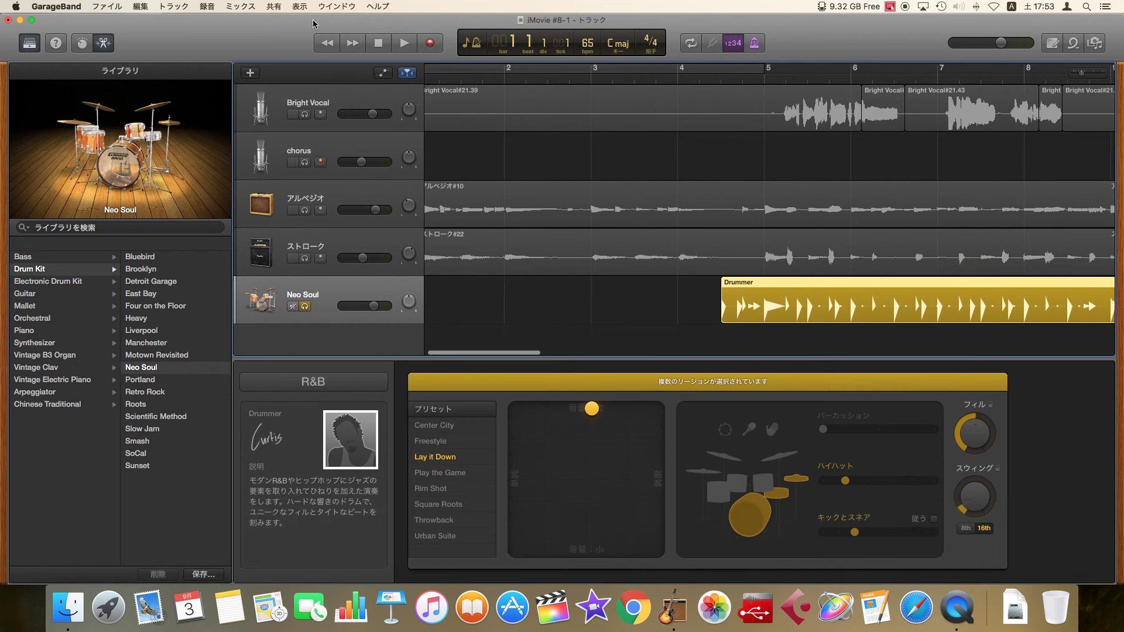
left_click(250, 74)
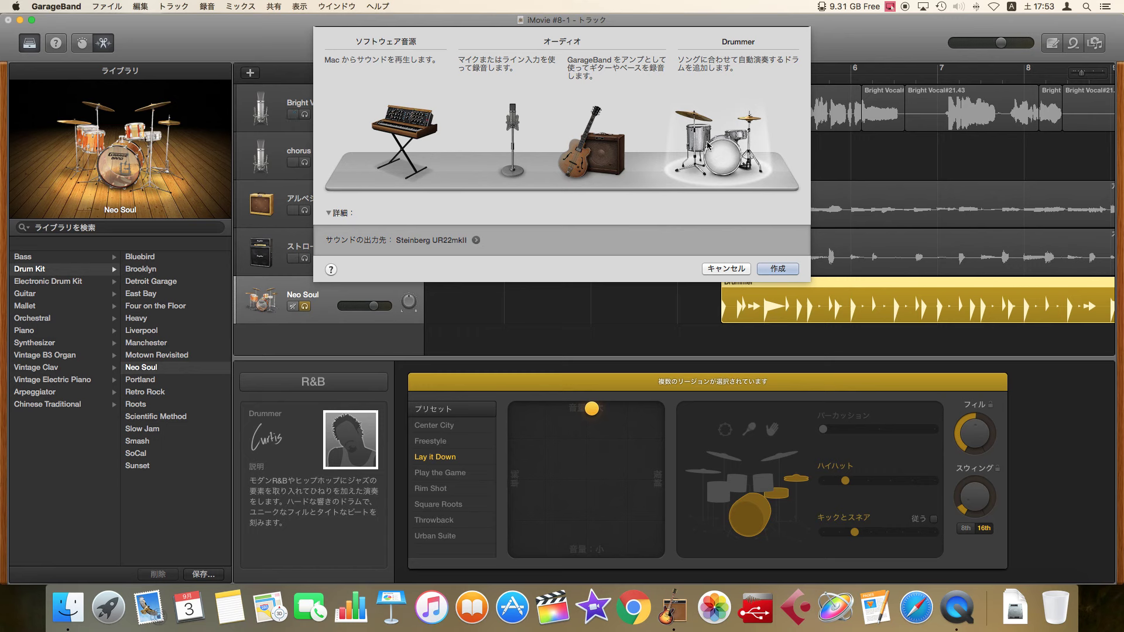
left_click(409, 136)
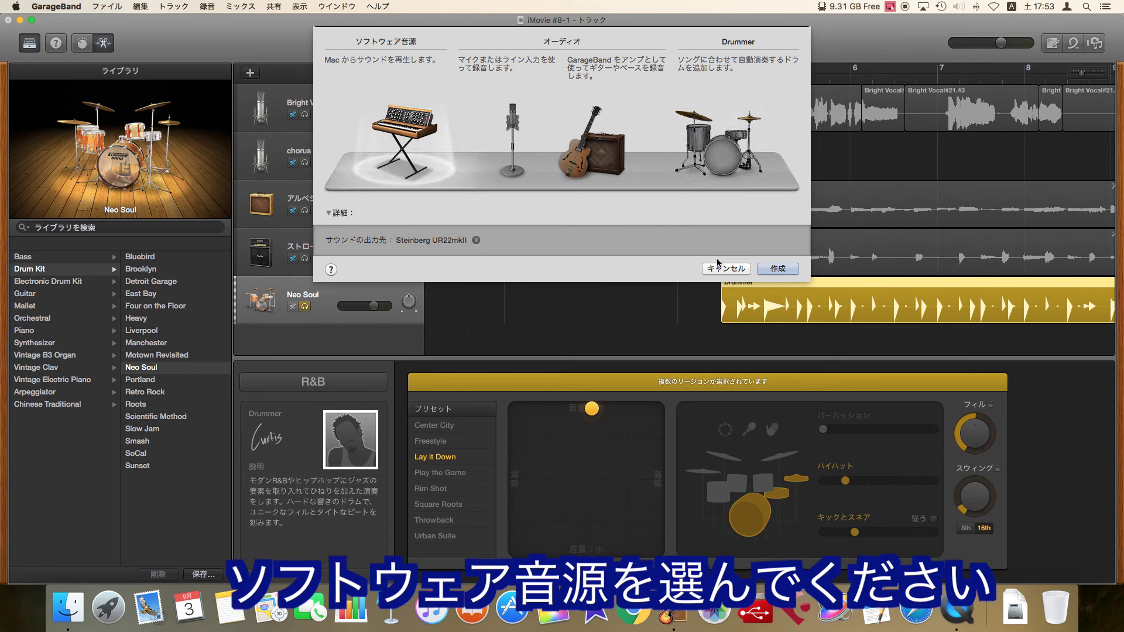
left_click(772, 268)
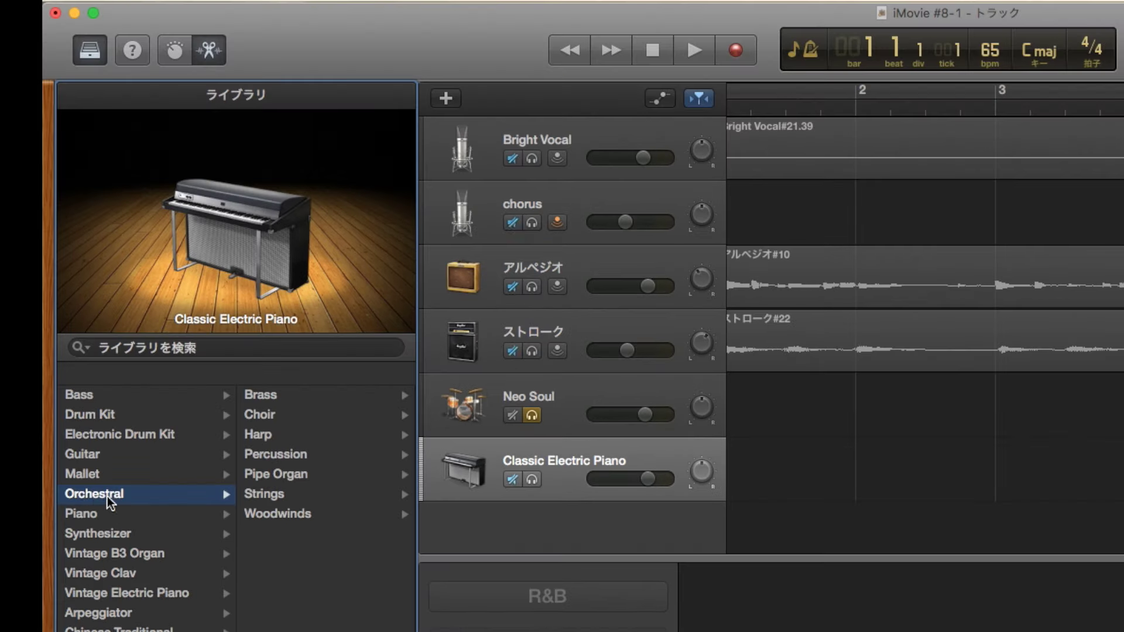
Load the Orchestral Kit patch from the Orchestral percussion sounds onto the new instrument track
left_click(90, 323)
left_click(293, 455)
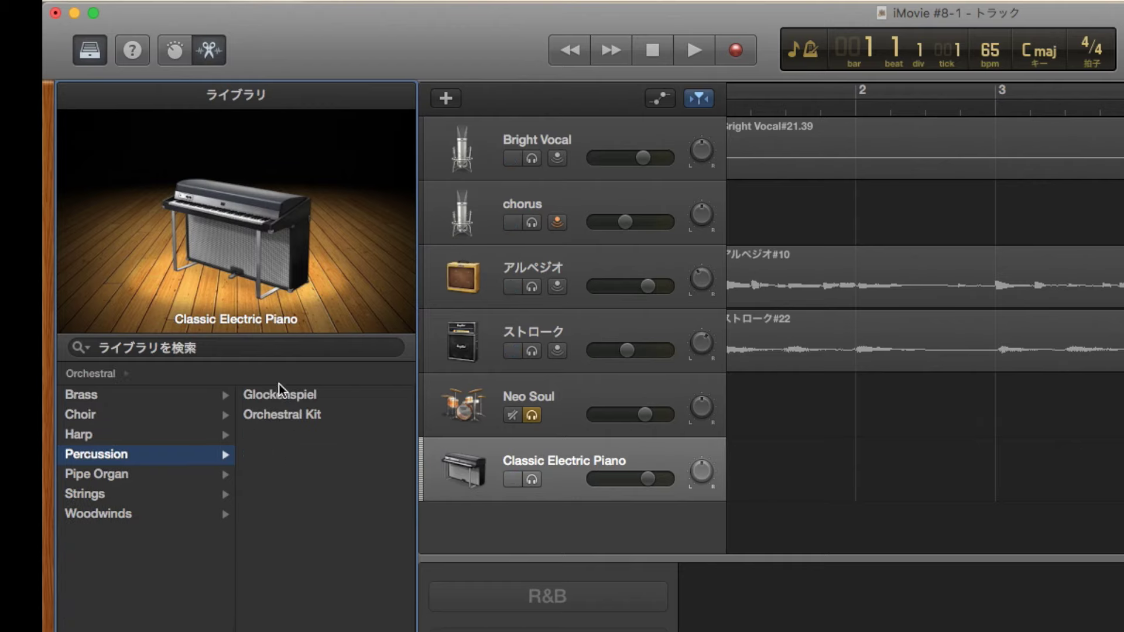
left_click(287, 420)
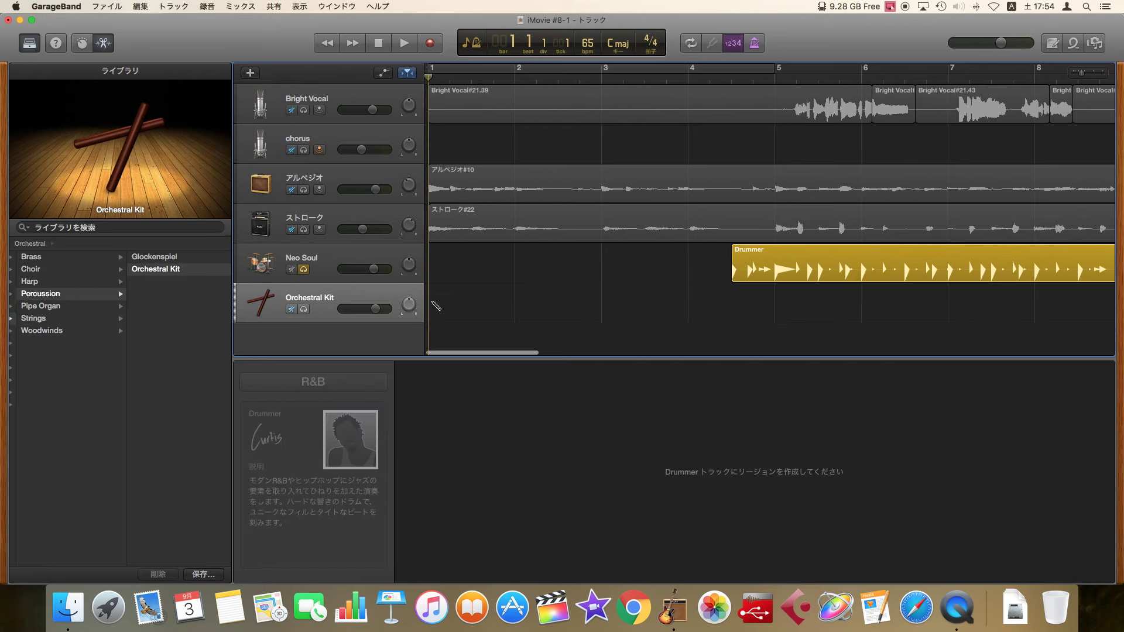
Create an empty region at bar 1 on the Orchestral Kit track and extend its end to the start of the Drummer region
left_click(433, 305, "super")
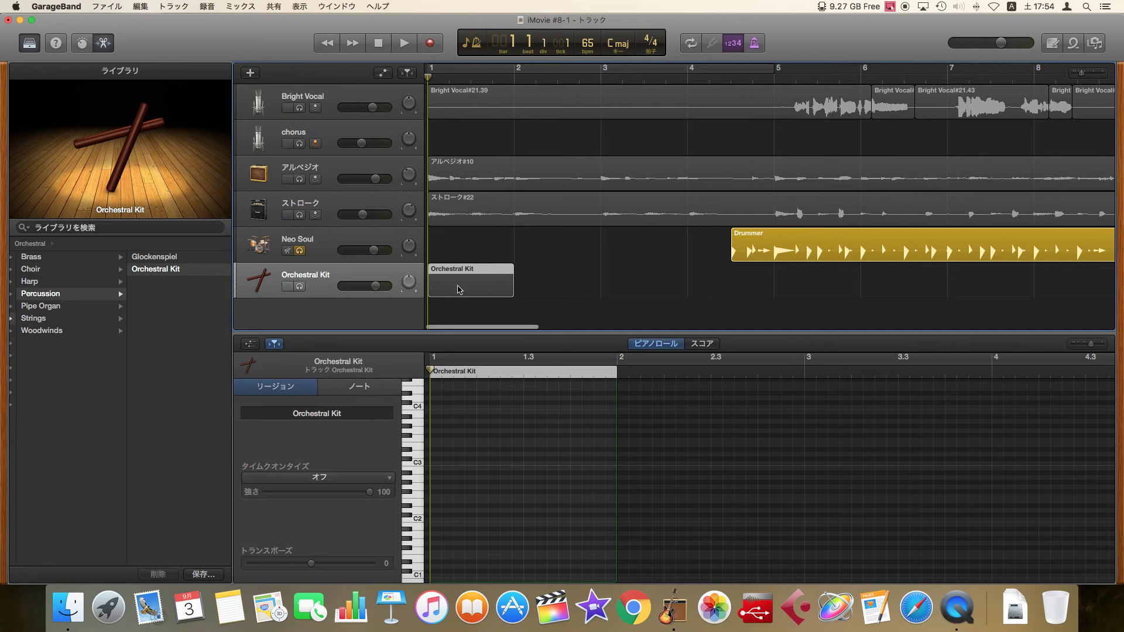
left_click(478, 286)
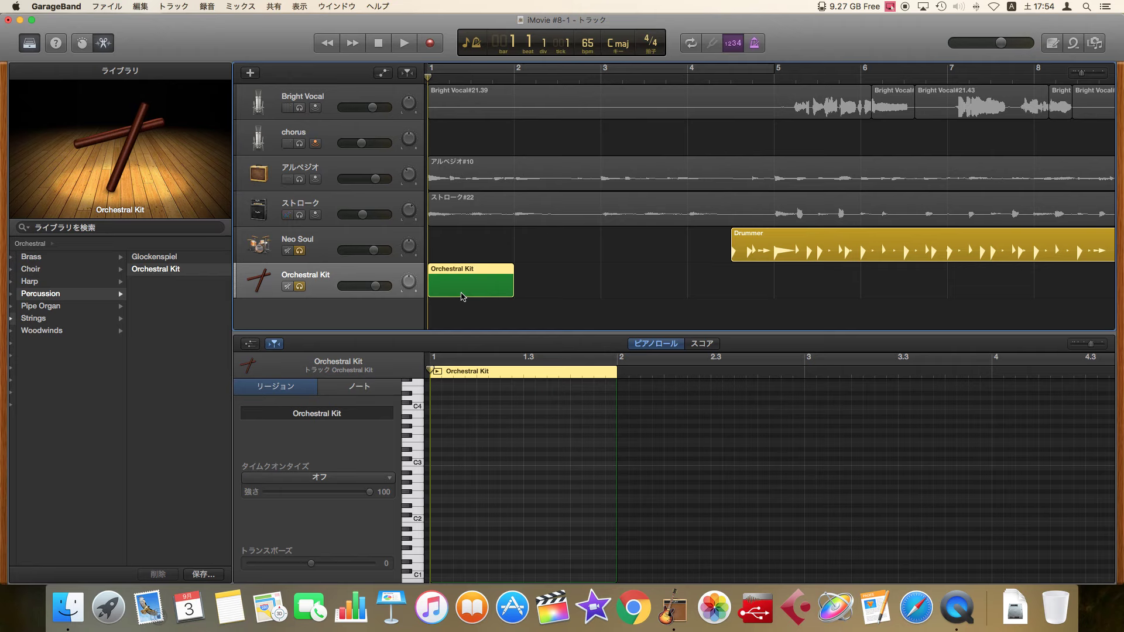
scroll(438, 283, "left", 1)
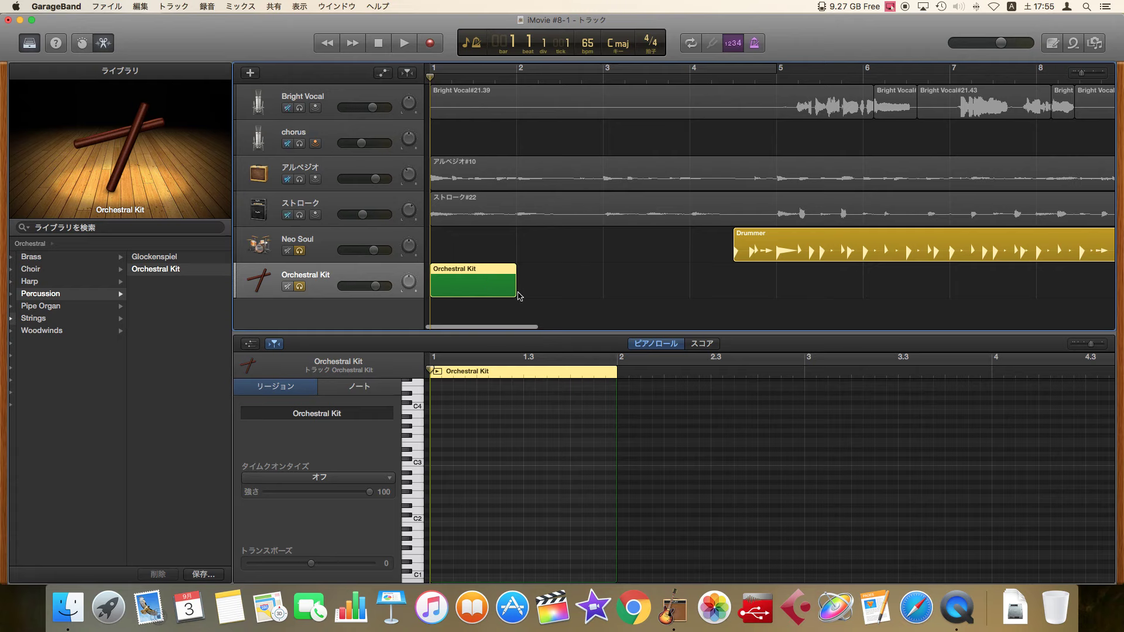
left_click_drag(518, 295, 732, 294)
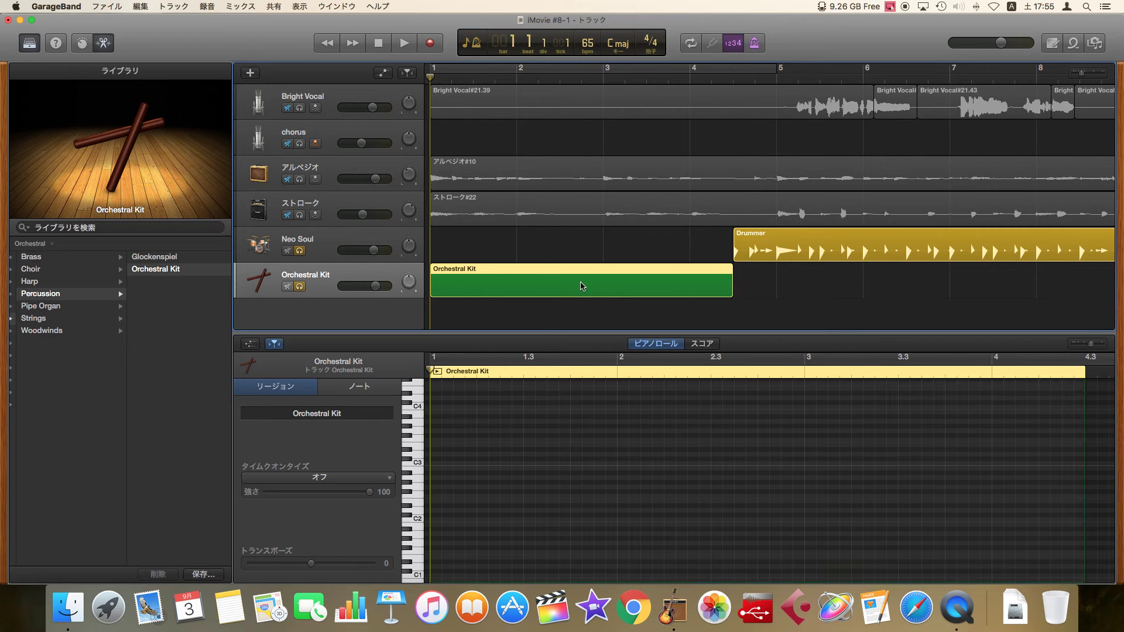
Audition the Orchestral Kit's percussion sounds across the higher octaves of the piano roll keyboard
scroll(411, 437, "up", 1)
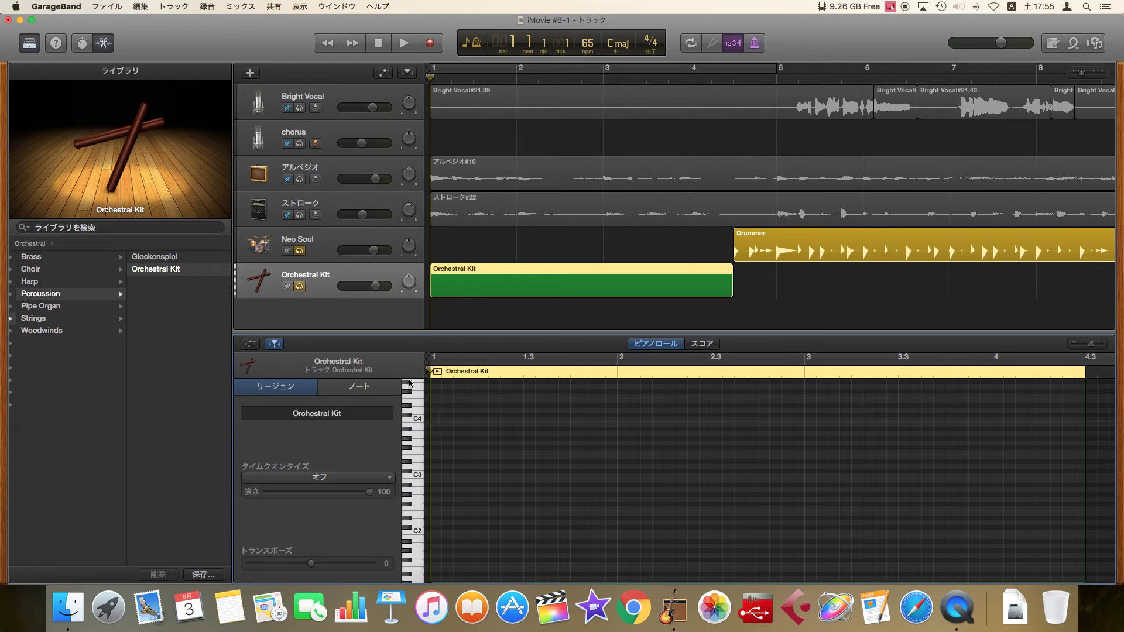
left_click(420, 448)
left_click(411, 505)
left_click(407, 429)
scroll(409, 433, "up", 3)
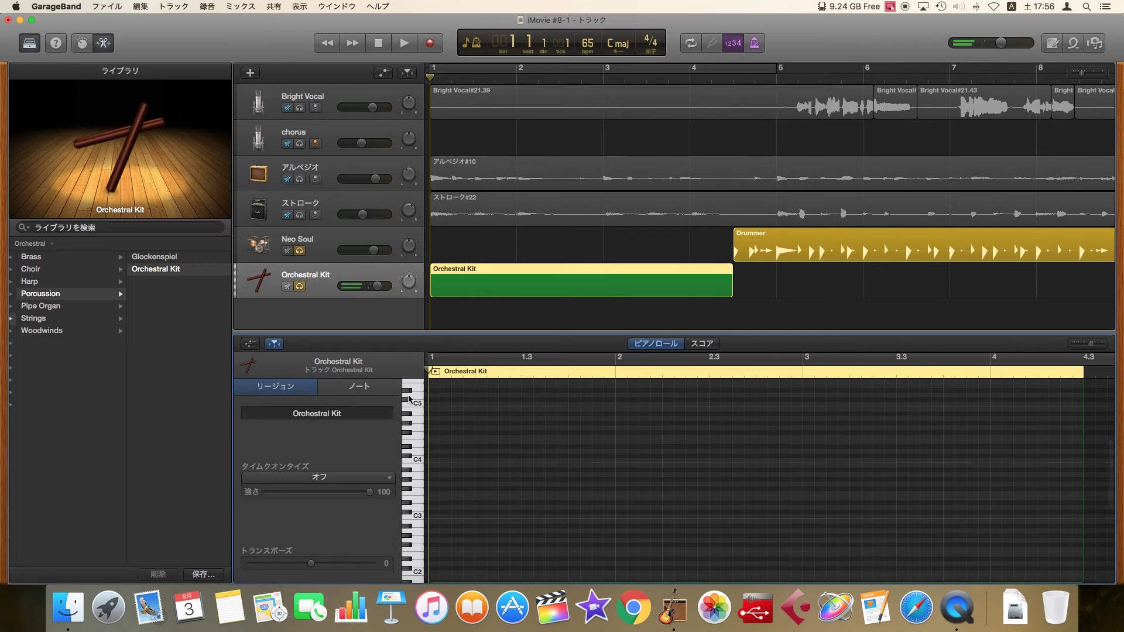
left_click(407, 419)
left_click(408, 421)
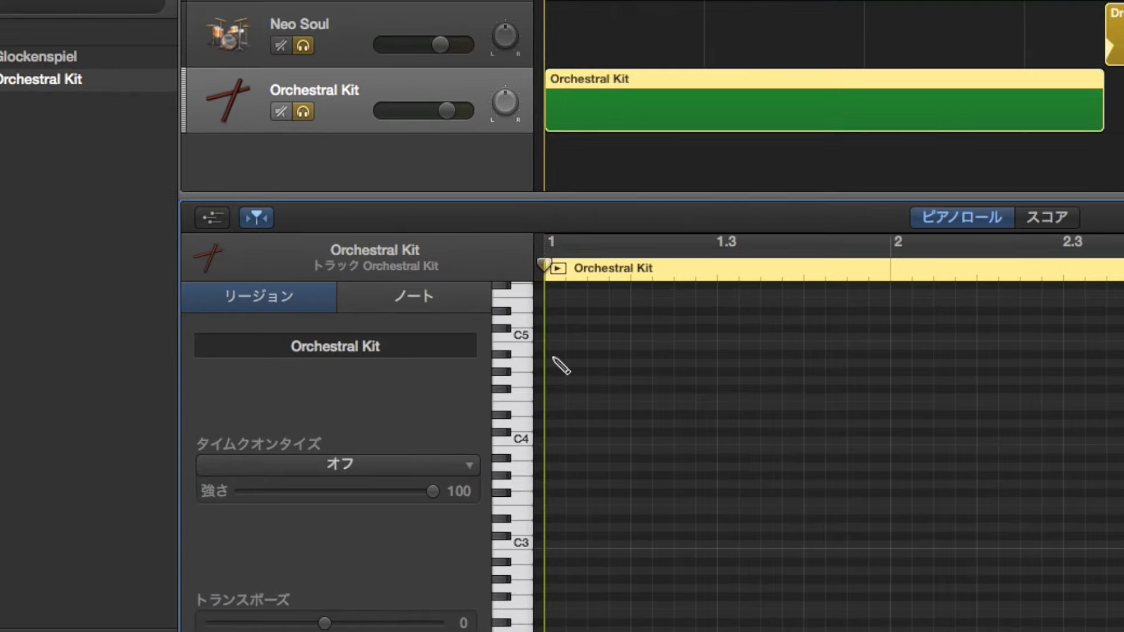
Draw a sixteenth-length A#4 note at the start of bar 1 and move it to beat 2
left_click(555, 359)
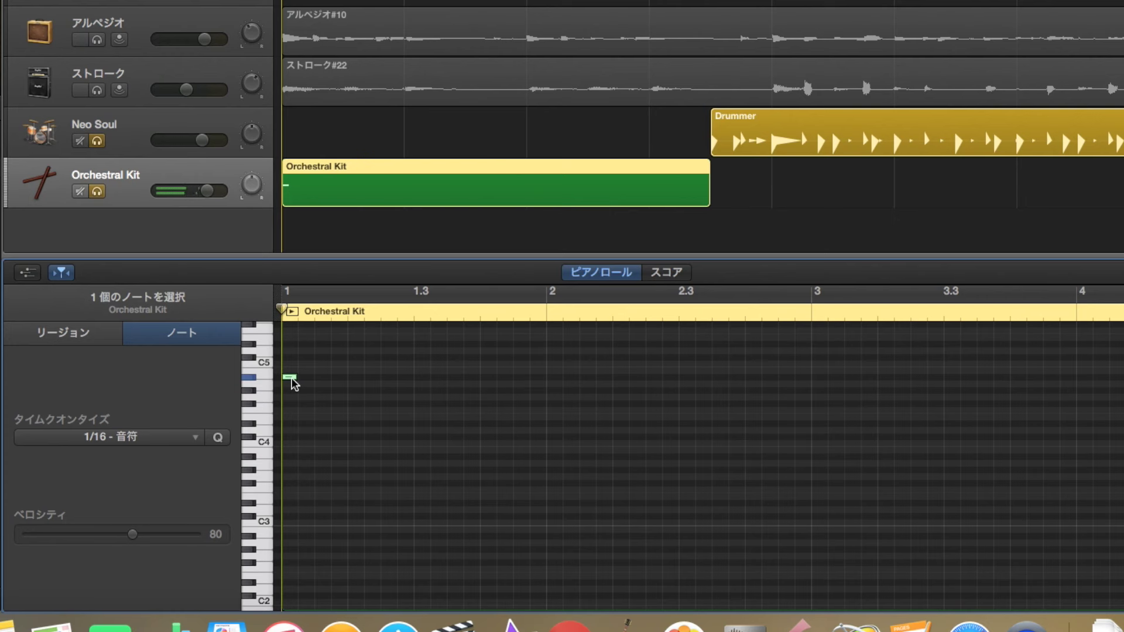
mouse_move(292, 380)
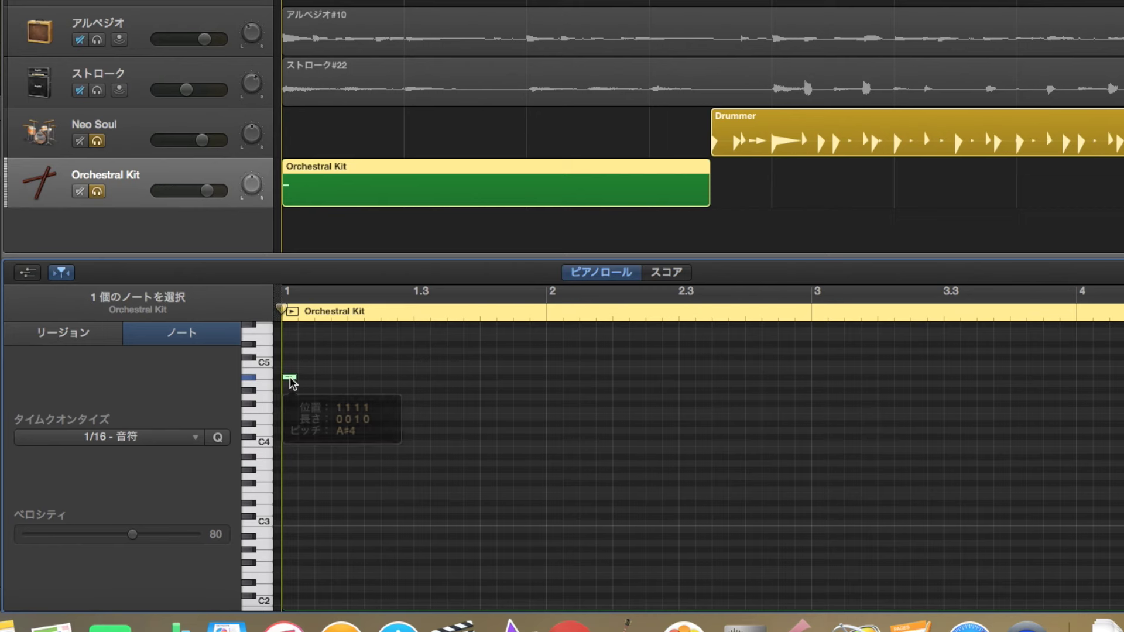
left_click(276, 375)
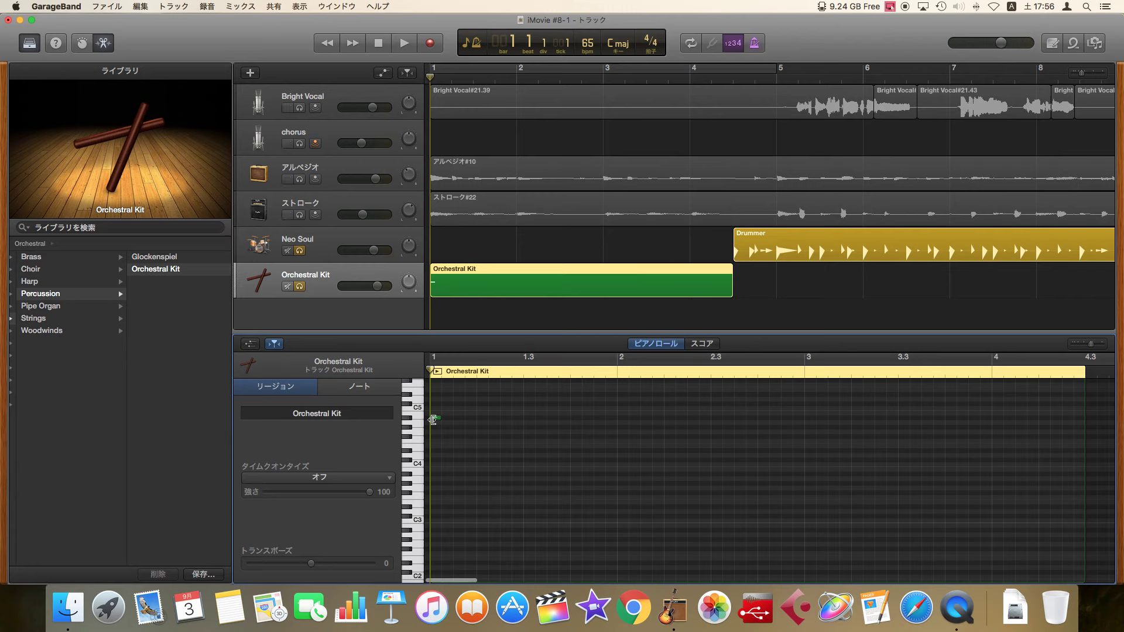
left_click_drag(435, 417, 484, 426)
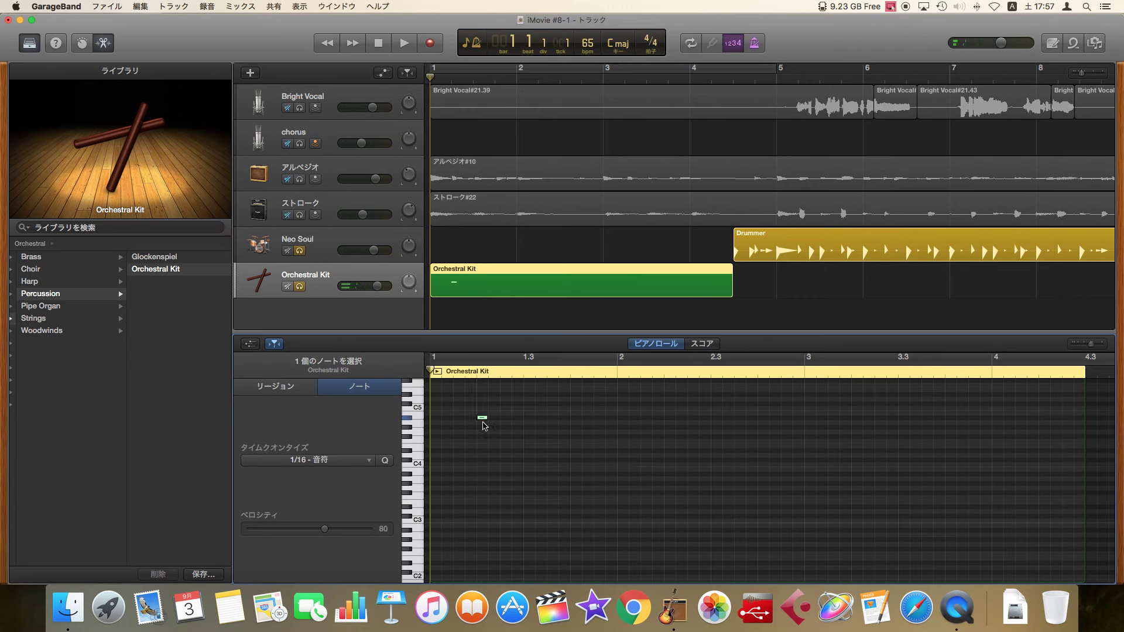
left_click(484, 424)
left_click(484, 421)
Copy the A#4 note onto beats 2 and 4 of every bar, ending at bar 4 beat 2
left_click_drag(484, 422, 578, 420)
left_click_drag(578, 419, 672, 419)
key("super+z")
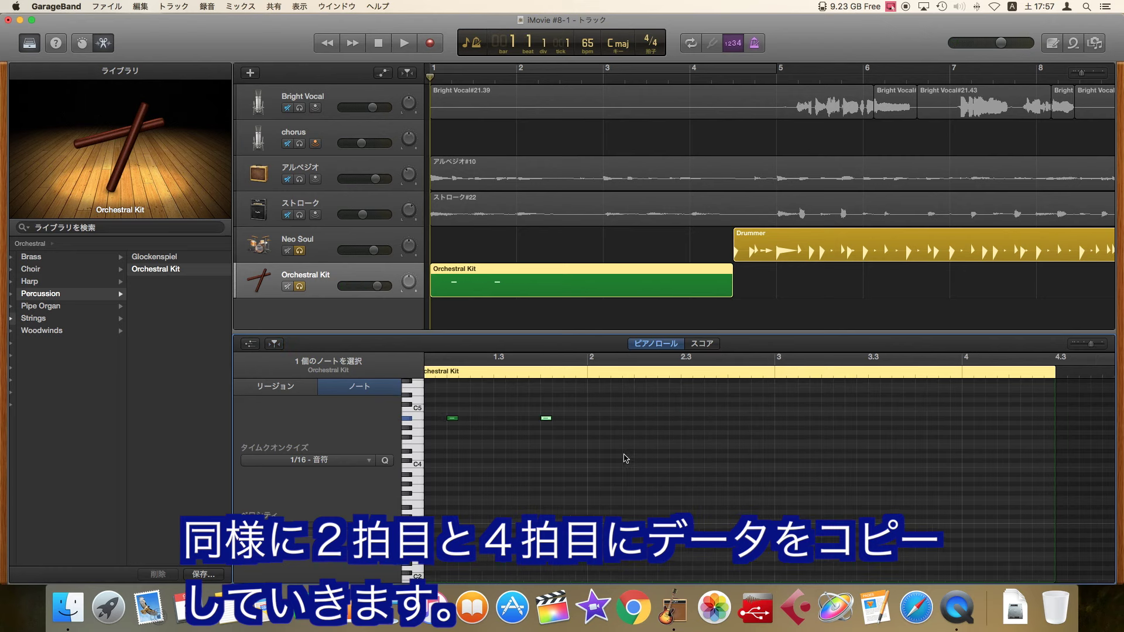
left_click_drag(547, 420, 640, 420)
left_click_drag(635, 417, 798, 417)
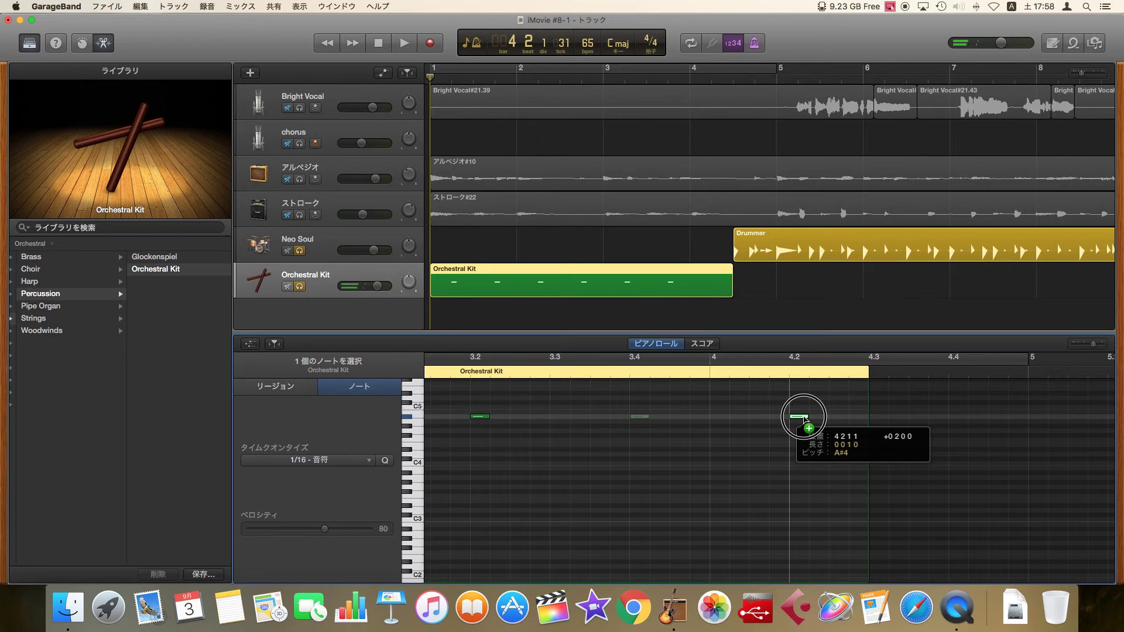
scroll(696, 465, "left", 3)
scroll(697, 465, "left", 10)
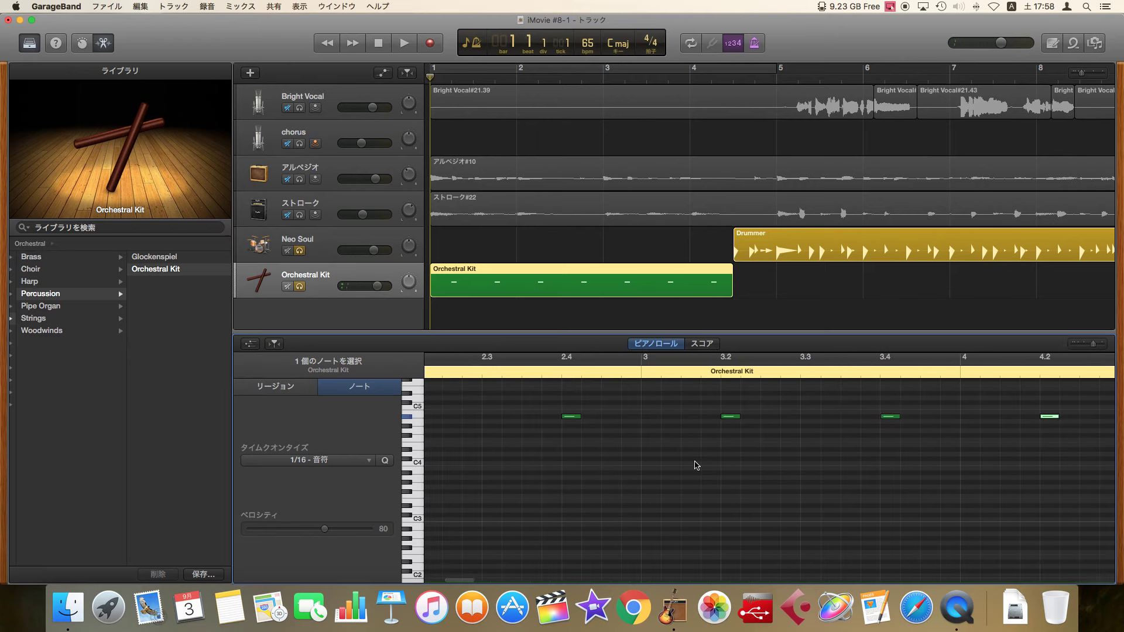
scroll(697, 465, "left", 10)
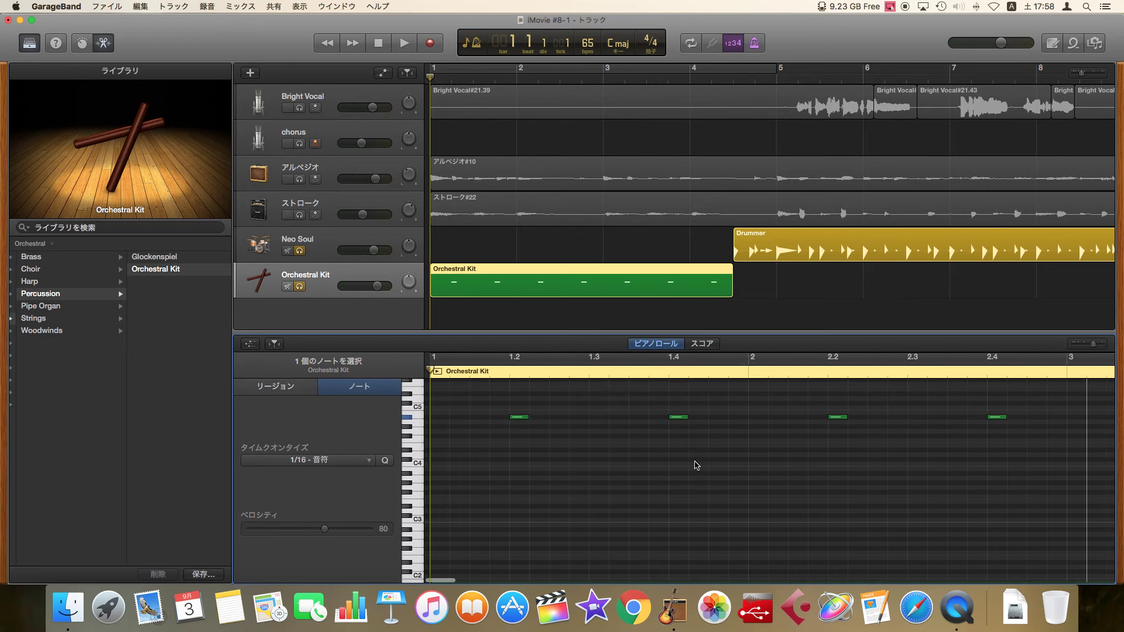
Show the automation curves on all tracks
left_click(429, 76)
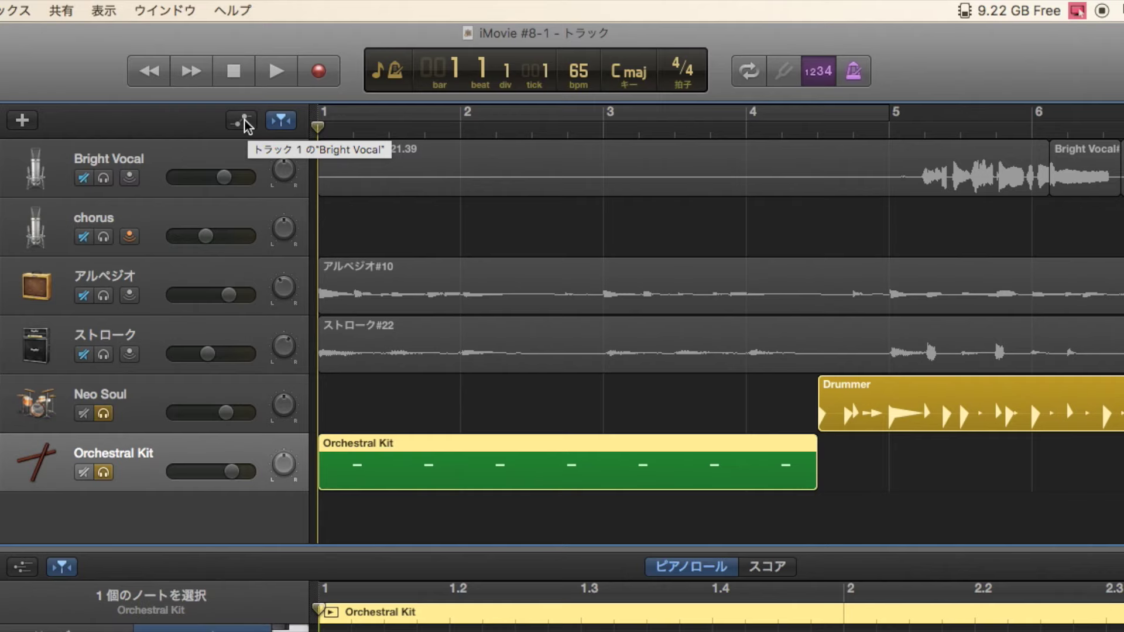
left_click(384, 74)
scroll(225, 287, "up", 5)
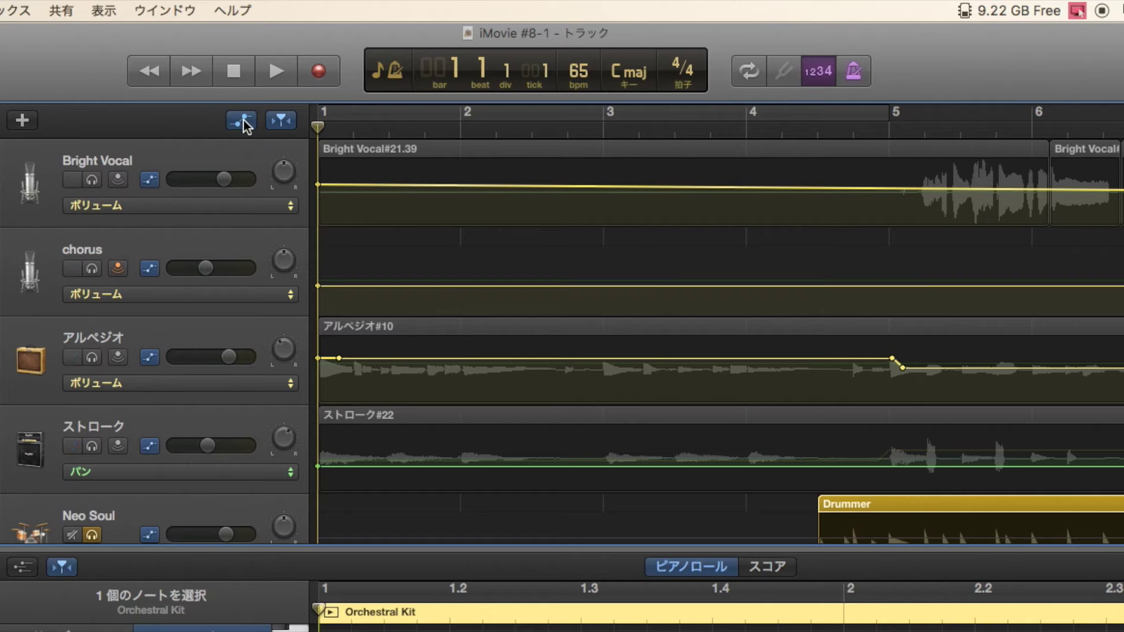
left_click(242, 121)
left_click(243, 120)
Add a volume automation point to the Bright Vocal track near bar 1 beat 2
scroll(226, 284, "up", 2)
scroll(222, 281, "up", 3)
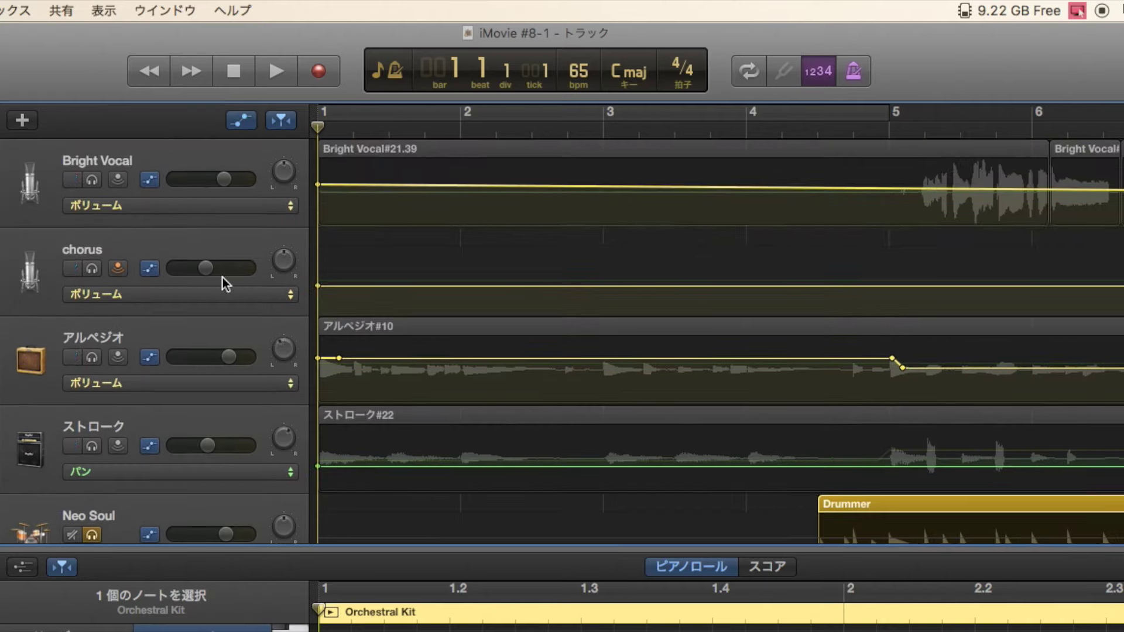
scroll(258, 176, "right", 2)
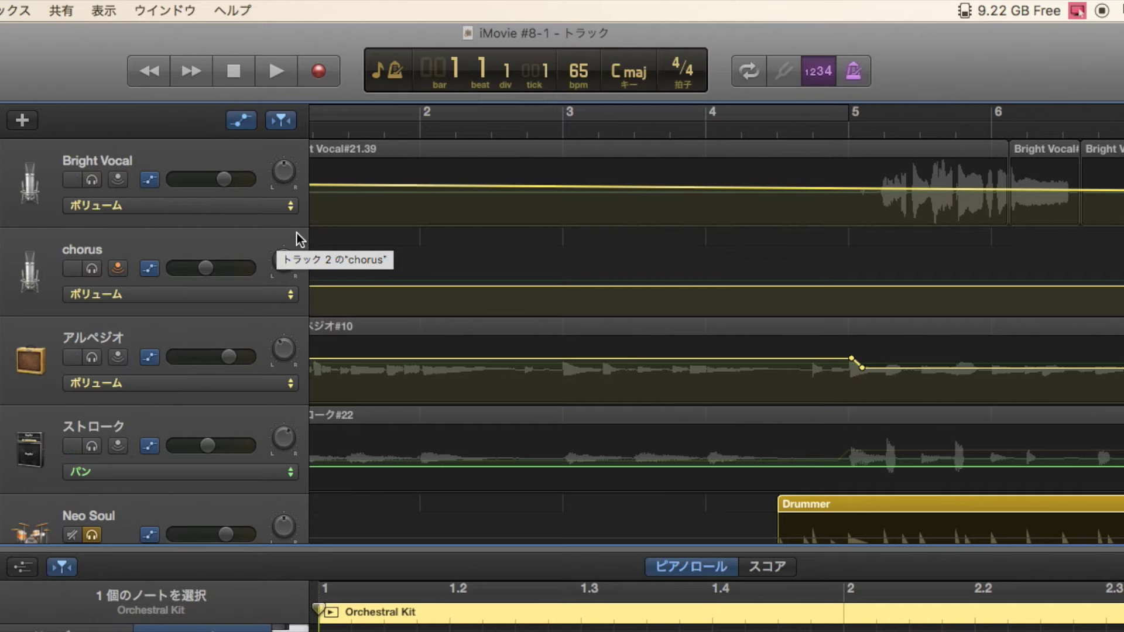
scroll(297, 233, "right", 5)
scroll(297, 233, "left", 8)
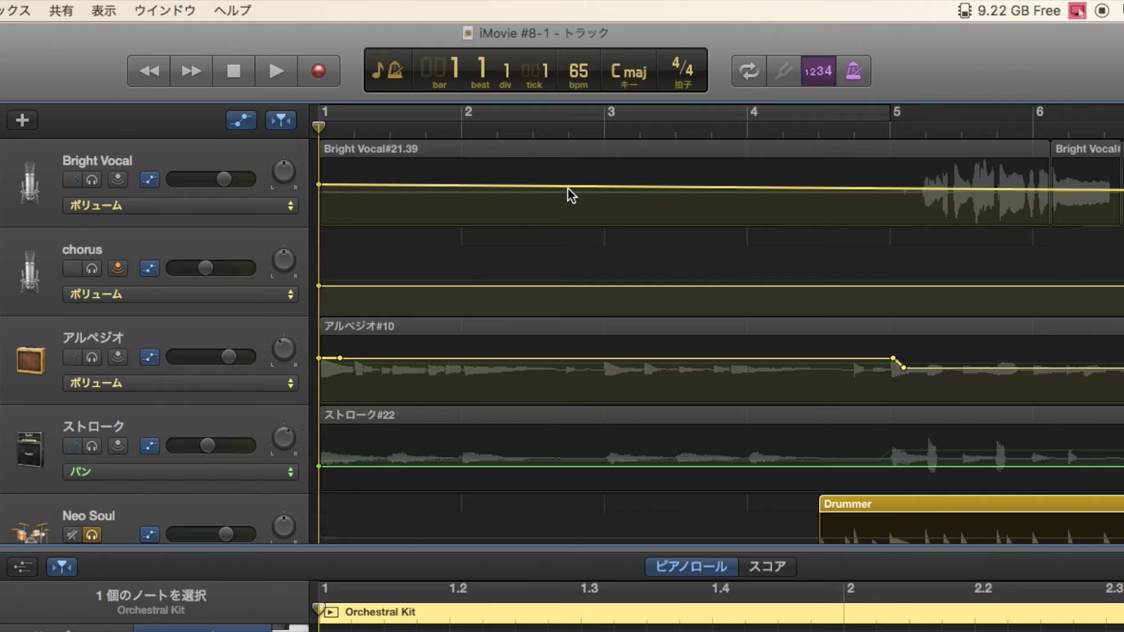
left_click(358, 186)
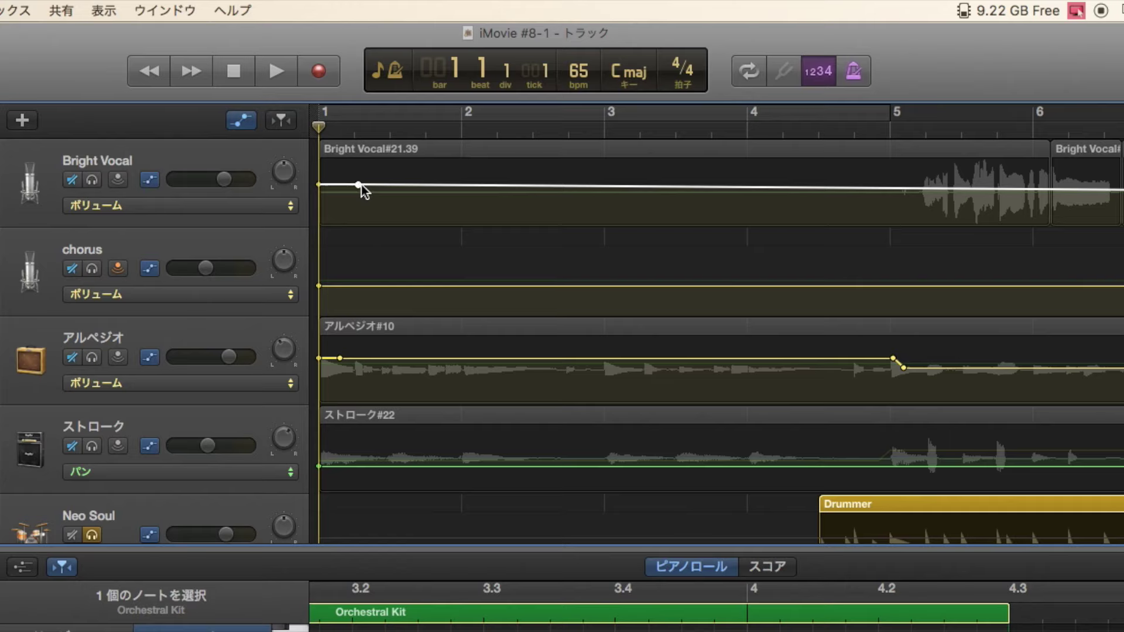
mouse_move(358, 185)
left_mouse_down()
mouse_move(358, 198)
mouse_move(362, 183)
left_mouse_up()
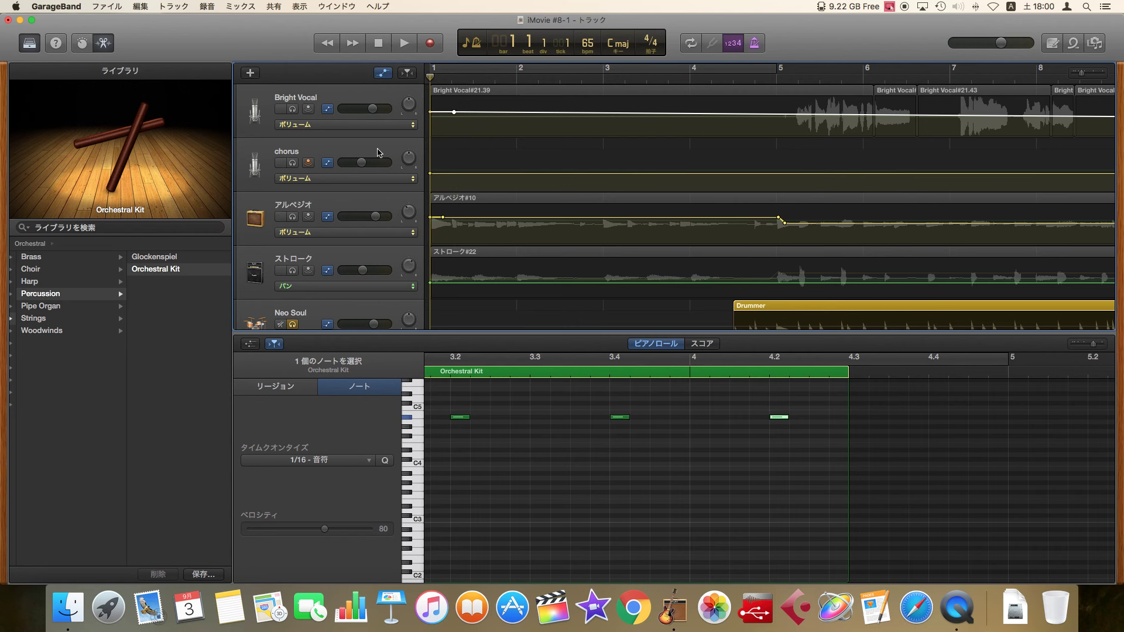
Select the アルペジオ track and adjust its first two volume automation points in bar 1
left_click(378, 153)
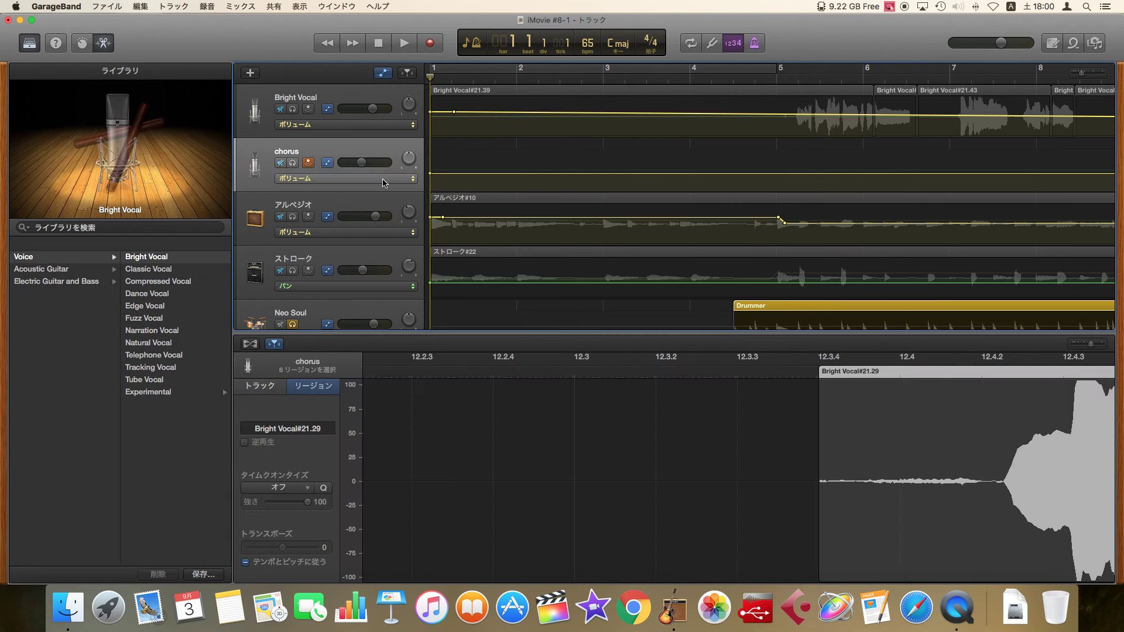
left_click(386, 206)
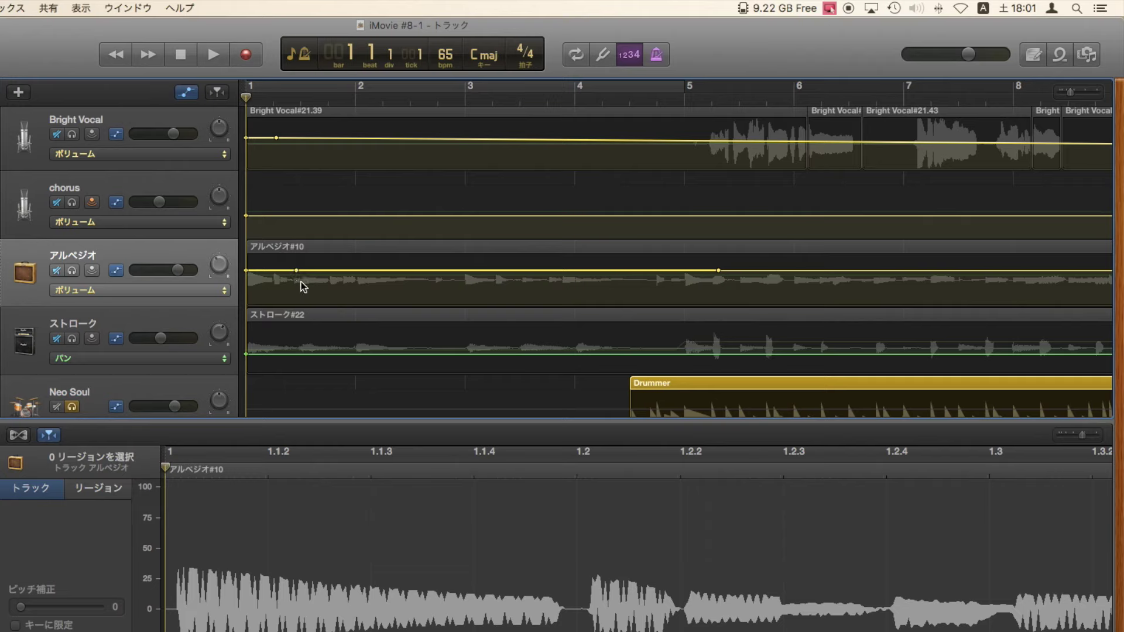
left_click(247, 271)
left_click_drag(297, 270, 297, 270)
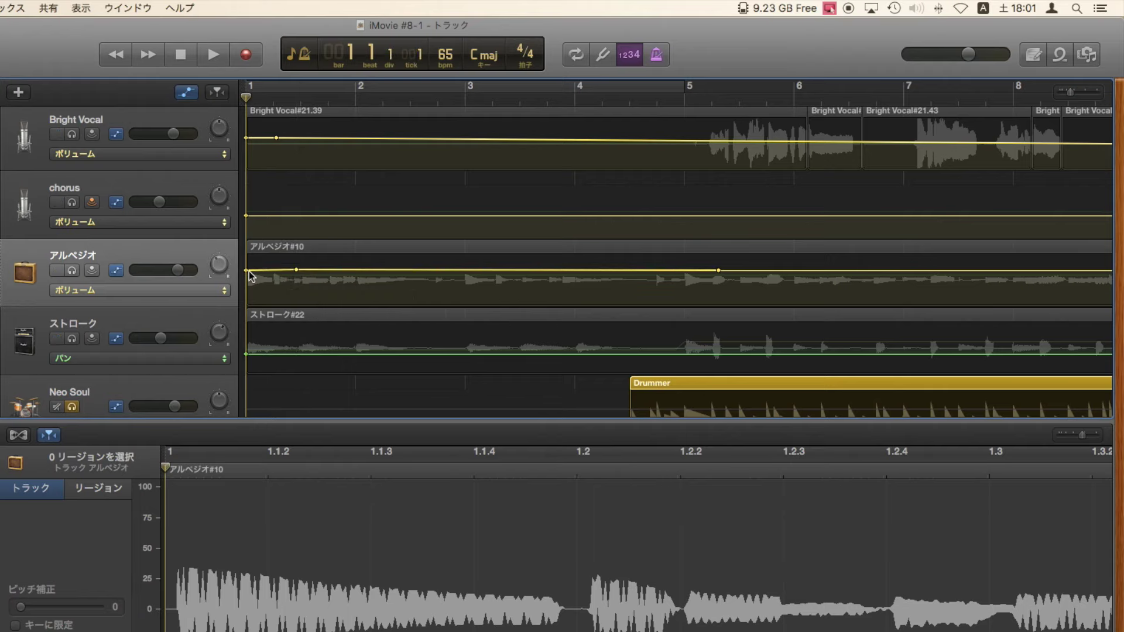
left_click(246, 269)
left_click(297, 270)
Add a volume point at bar 5 on the アルペジオ track and lower the point just after it
scroll(297, 270, "right", 1)
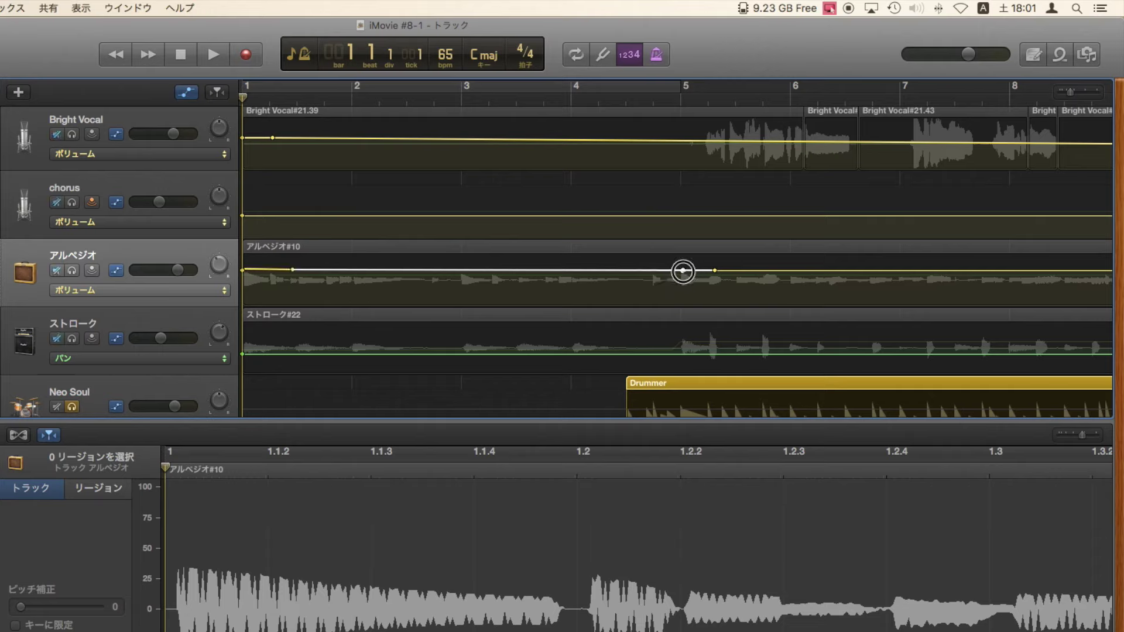
left_click_drag(716, 274, 715, 279)
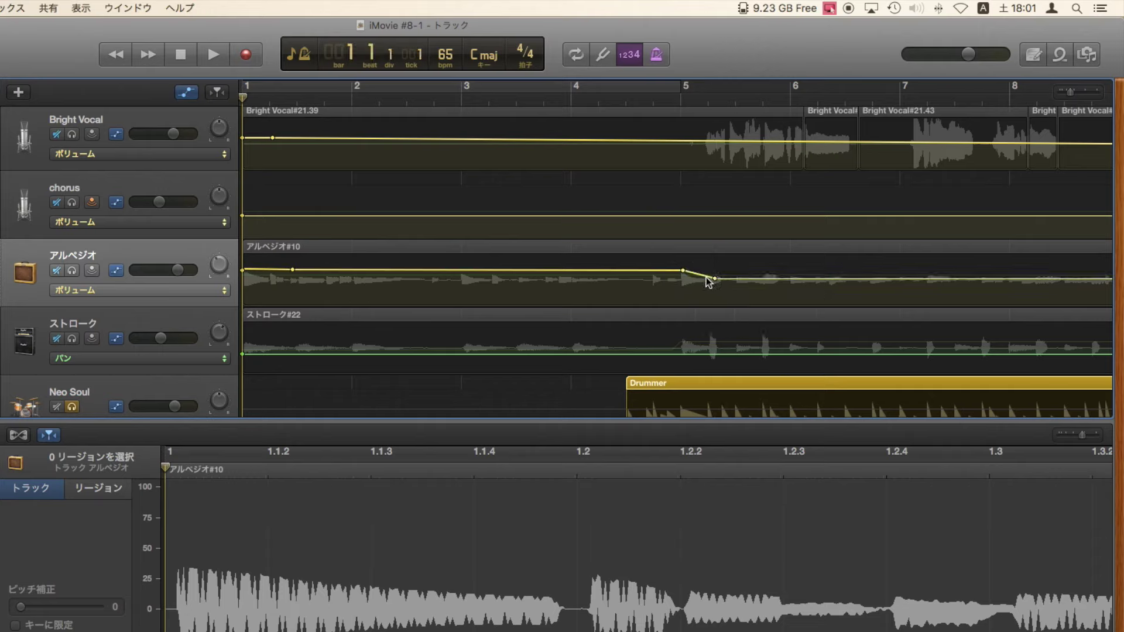
Select the ストローク track and add two pan automation points around bar 5, setting the second to about -19
left_click(715, 280)
scroll(201, 335, "left", 1)
left_click(174, 325)
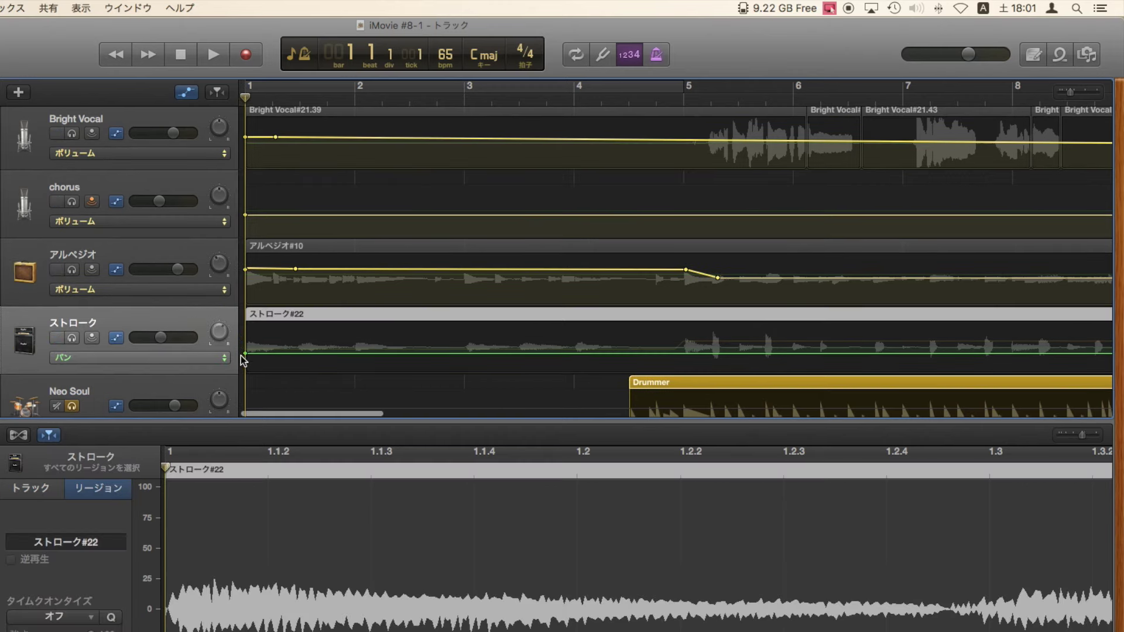
scroll(582, 356, "right", 5)
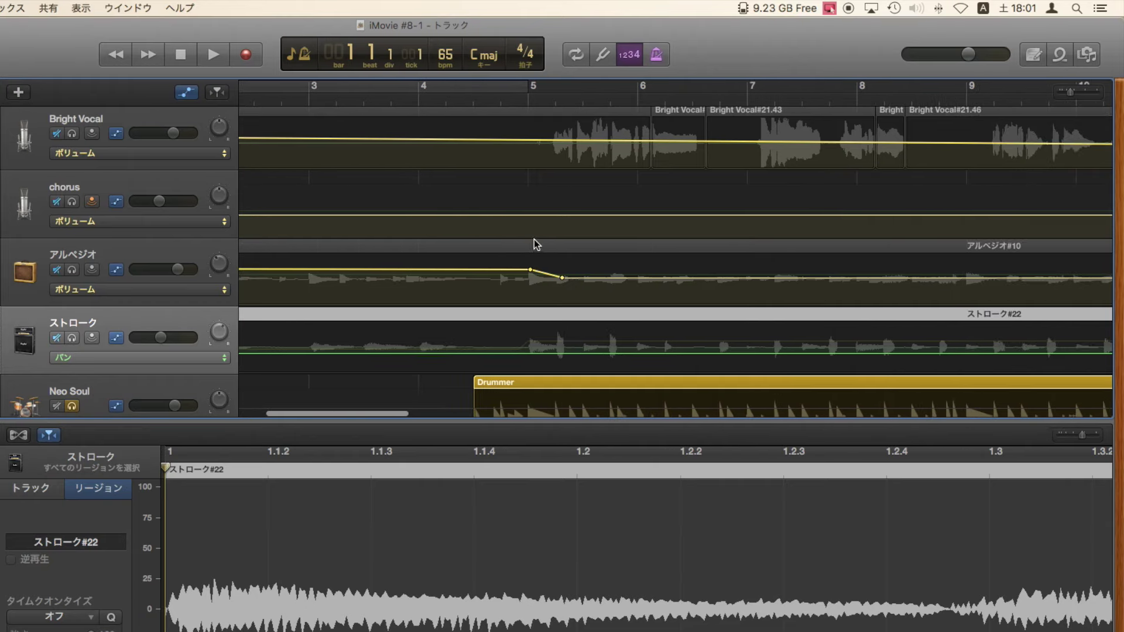
left_click(530, 354)
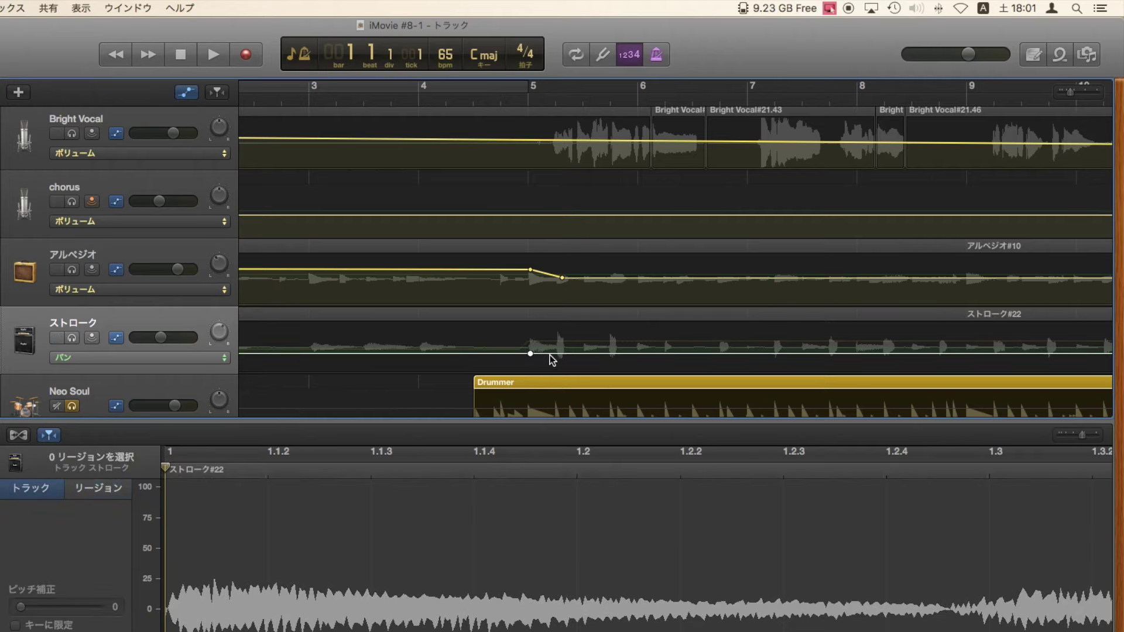
left_click(556, 353)
mouse_move(556, 354)
left_mouse_down()
mouse_move(554, 339)
mouse_move(535, 336)
mouse_move(543, 340)
left_mouse_up()
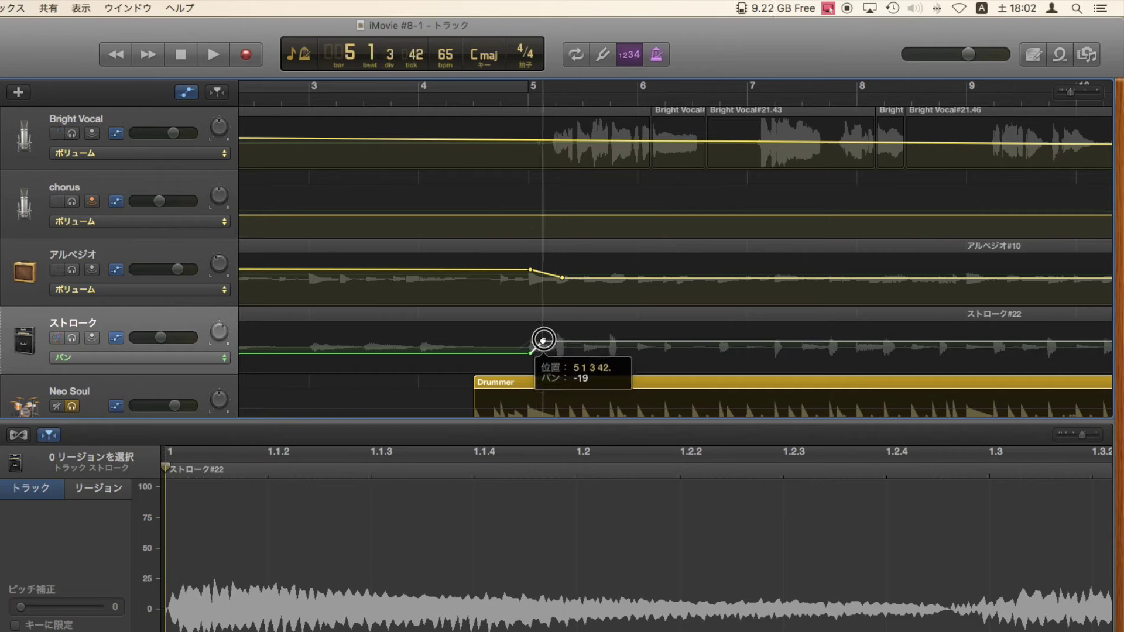
Switch the Bright Vocal track's automation parameter from volume to パン
scroll(682, 306, "right", 5)
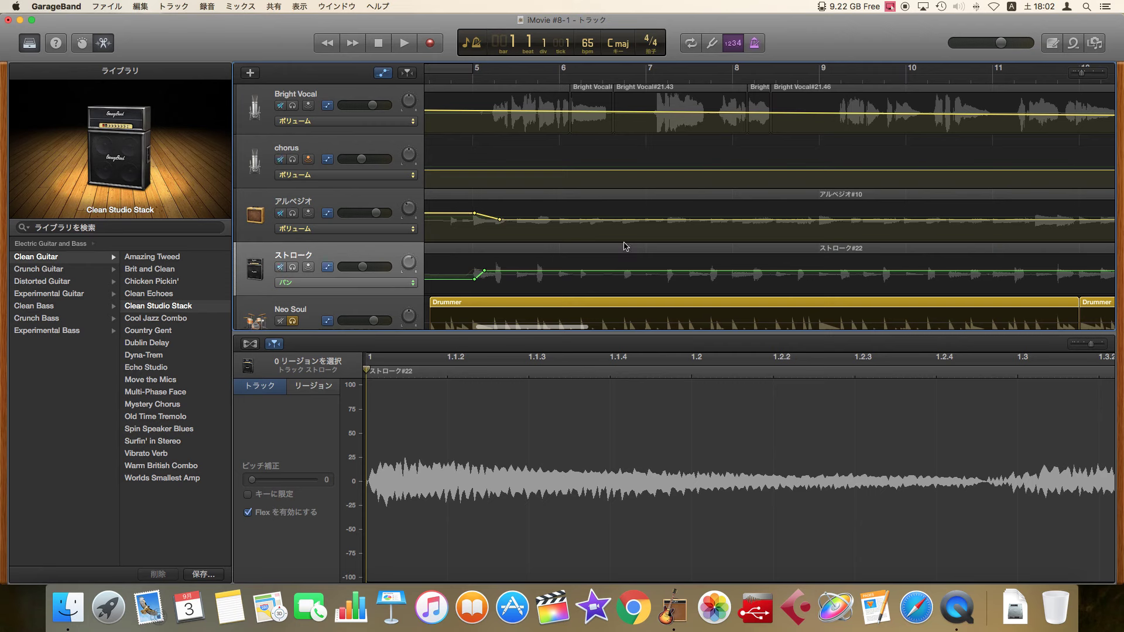
scroll(626, 246, "down", 3)
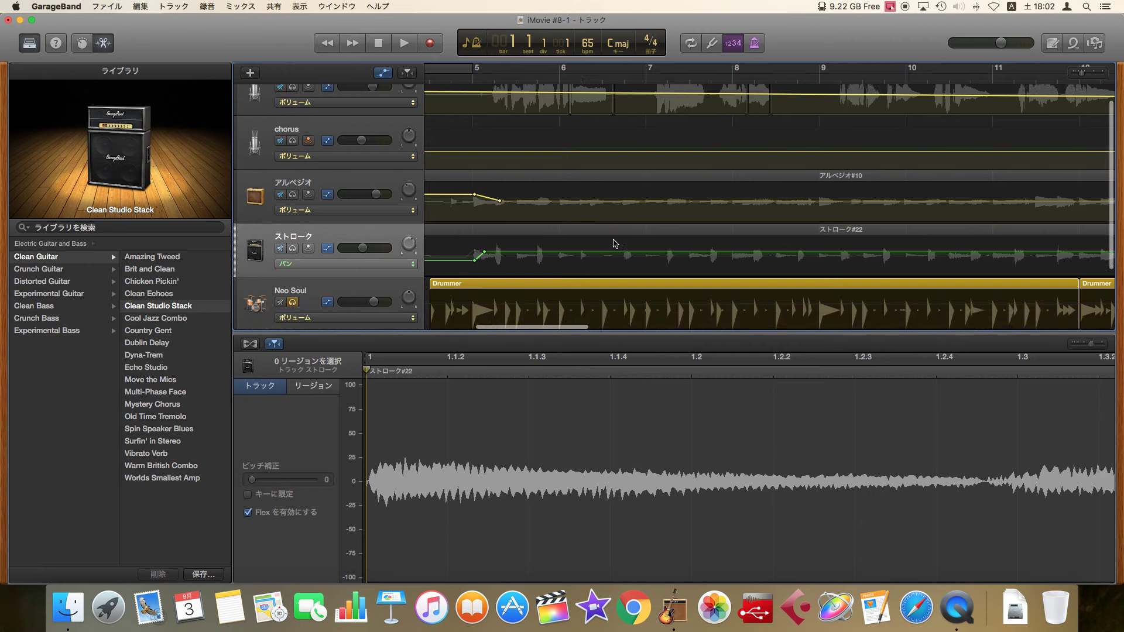
scroll(615, 244, "down", 2)
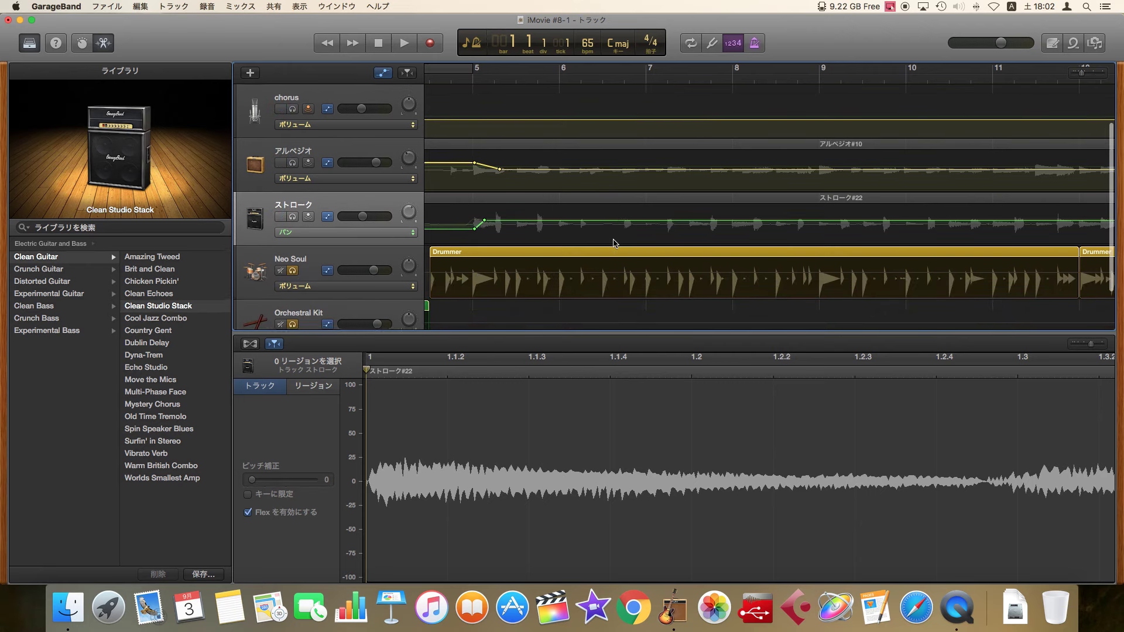
scroll(473, 261, "up", 5)
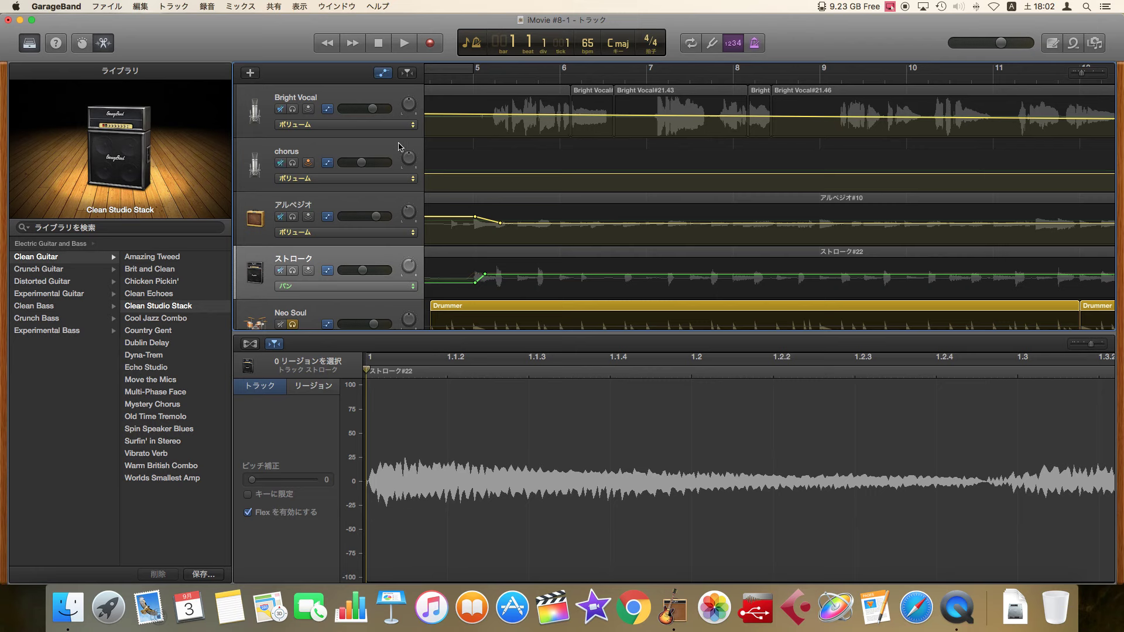
left_click(412, 125)
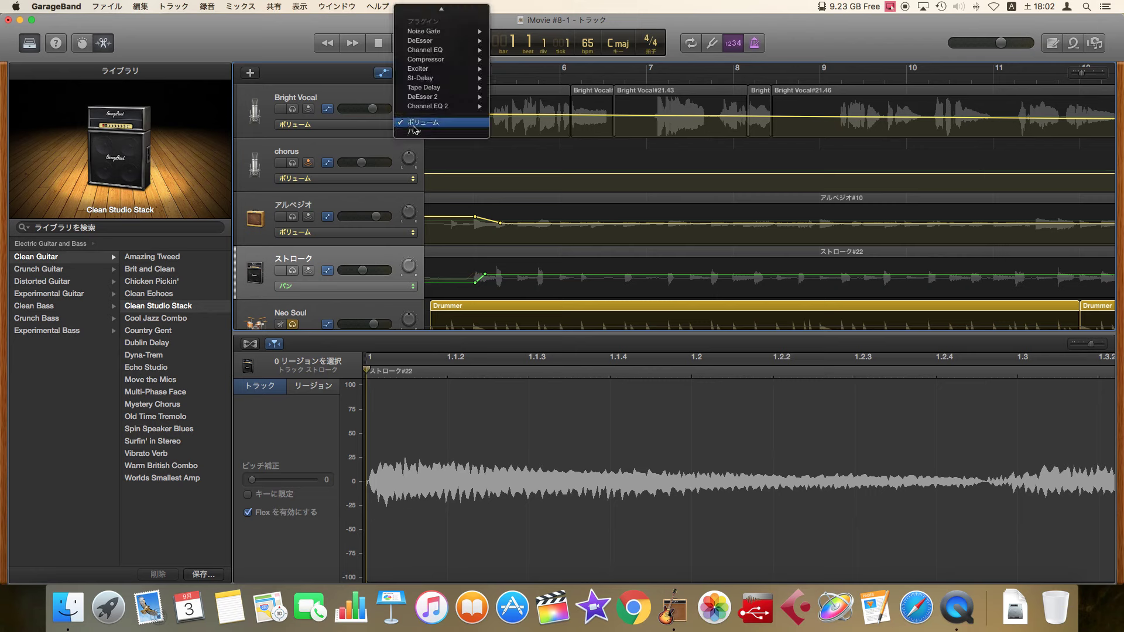
mouse_move(442, 15)
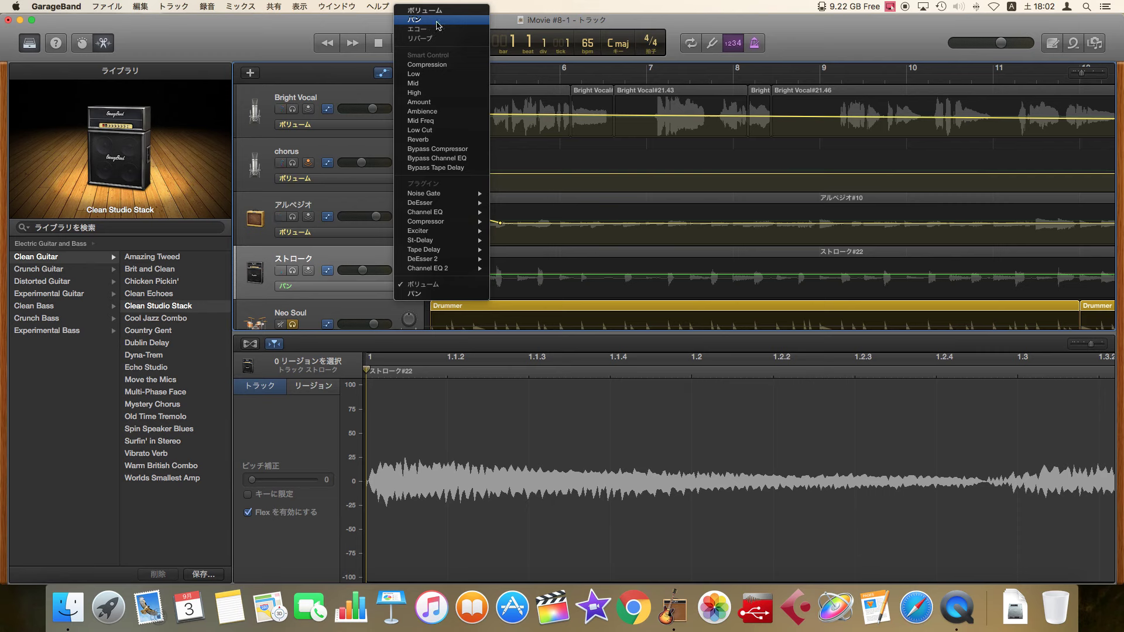
left_click(436, 21)
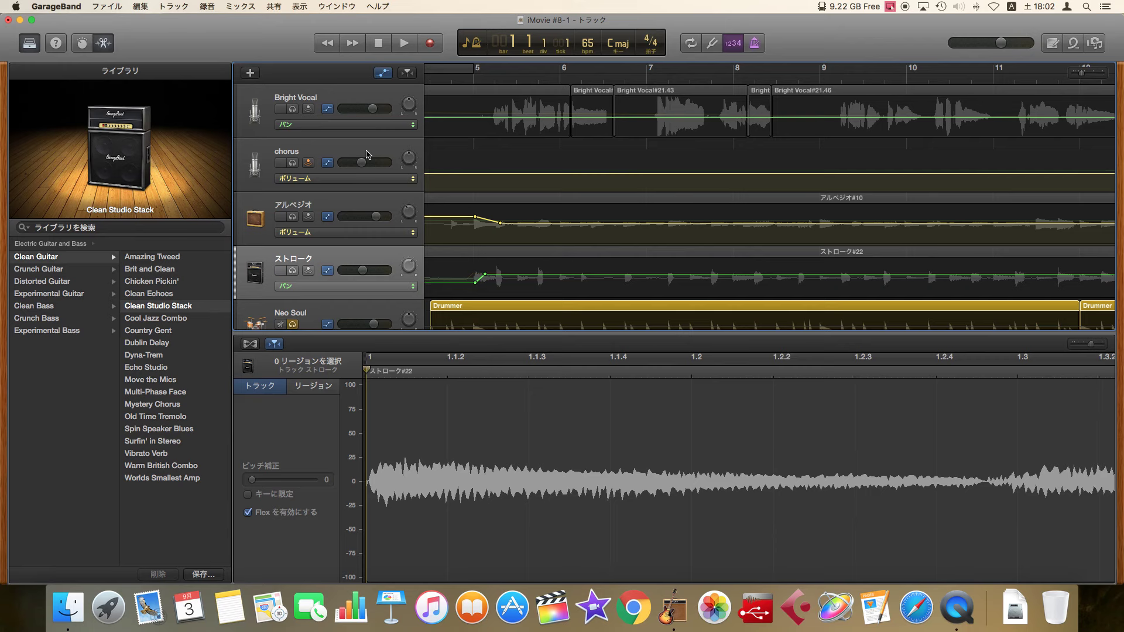
Place the playhead at the start of the chorus track's first region, at position 12 3 4 1
scroll(495, 137, "right", 10)
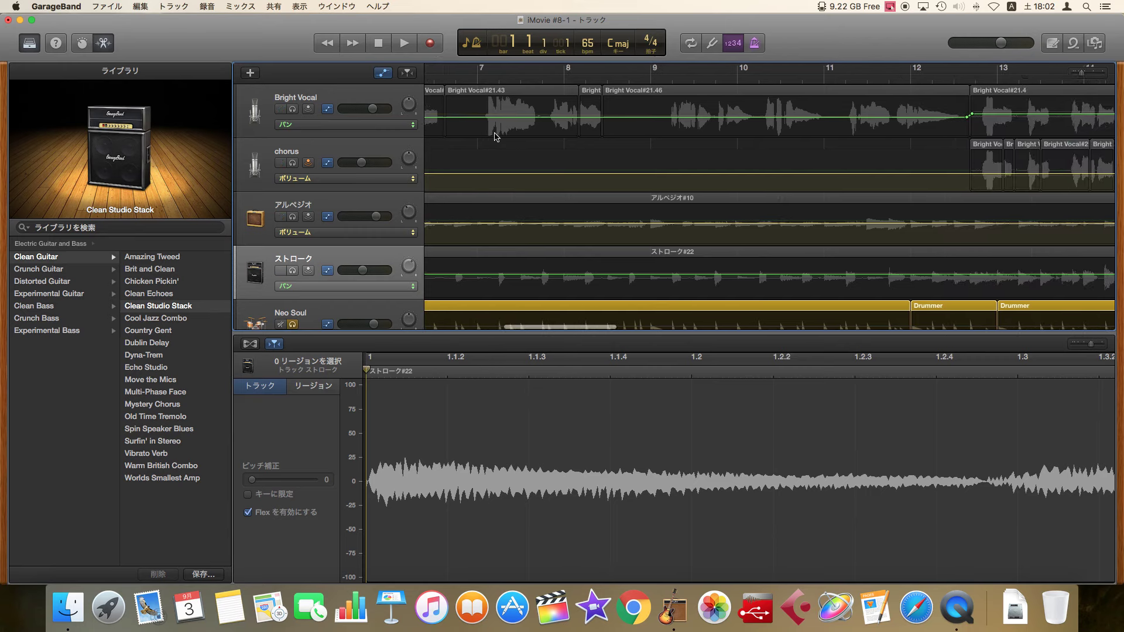
scroll(468, 129, "left", 15)
scroll(434, 120, "right", 15)
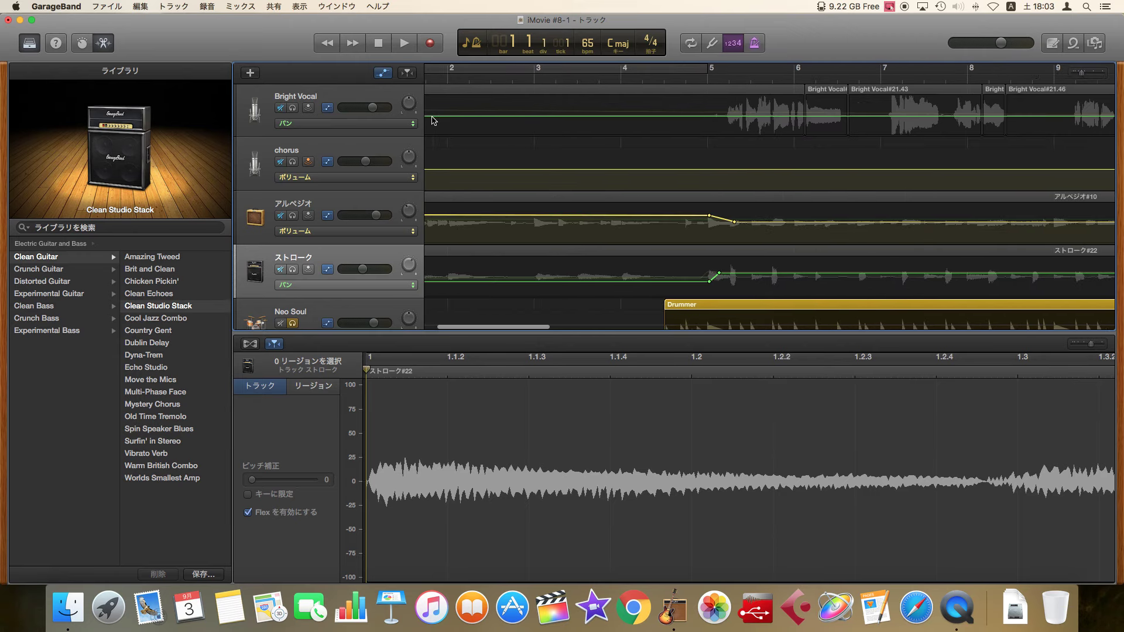
scroll(433, 120, "right", 5)
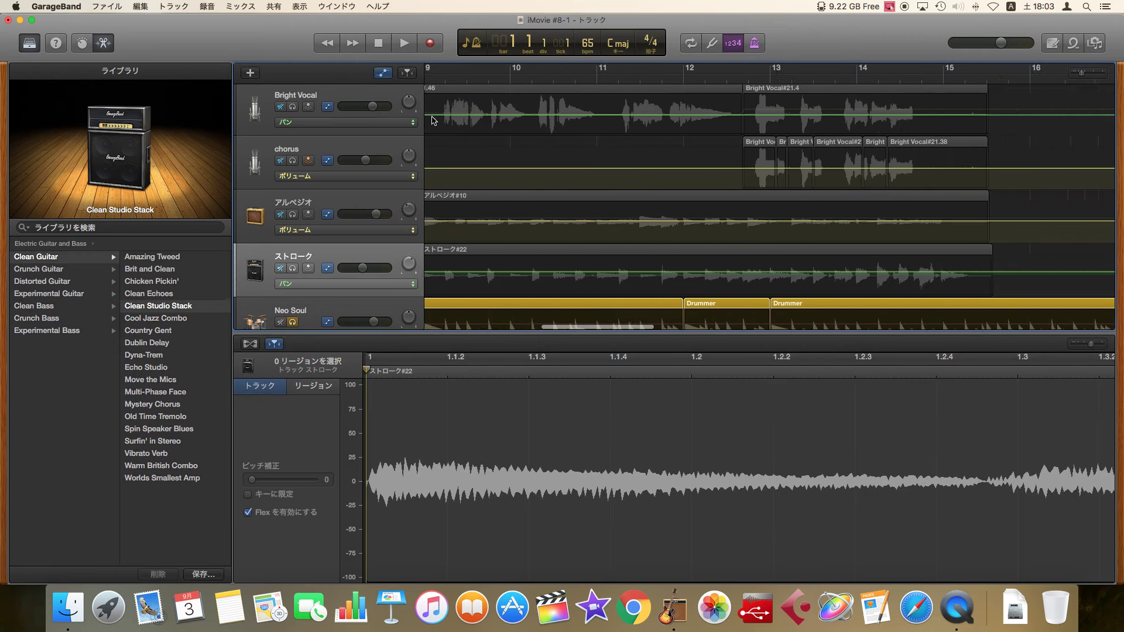
scroll(457, 114, "down", 1)
scroll(474, 110, "right", 4)
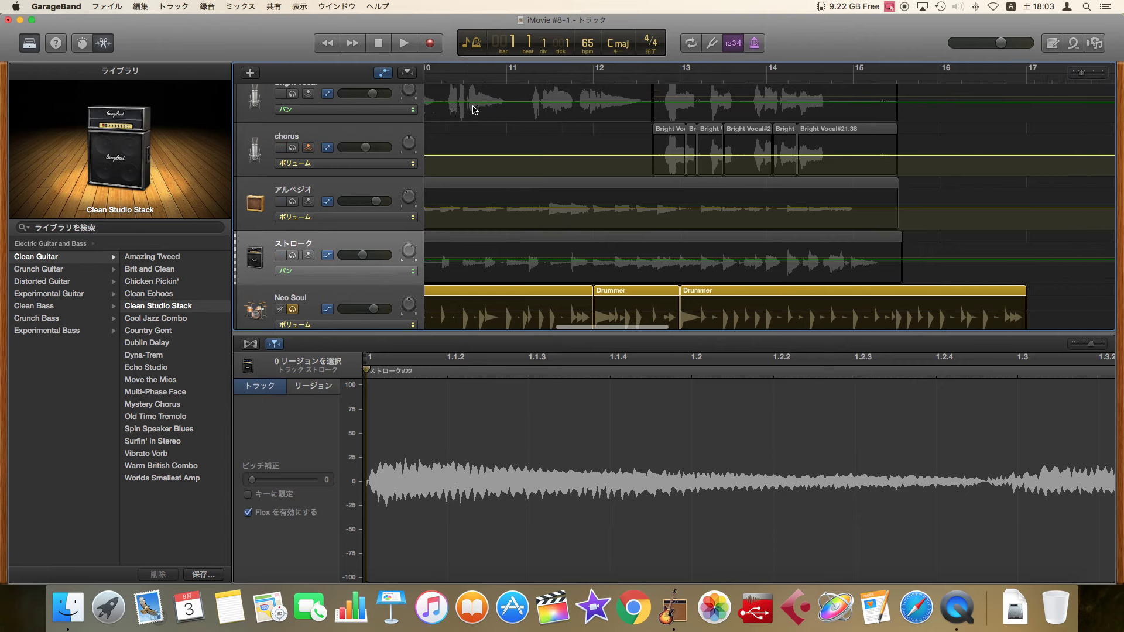
left_click(513, 77)
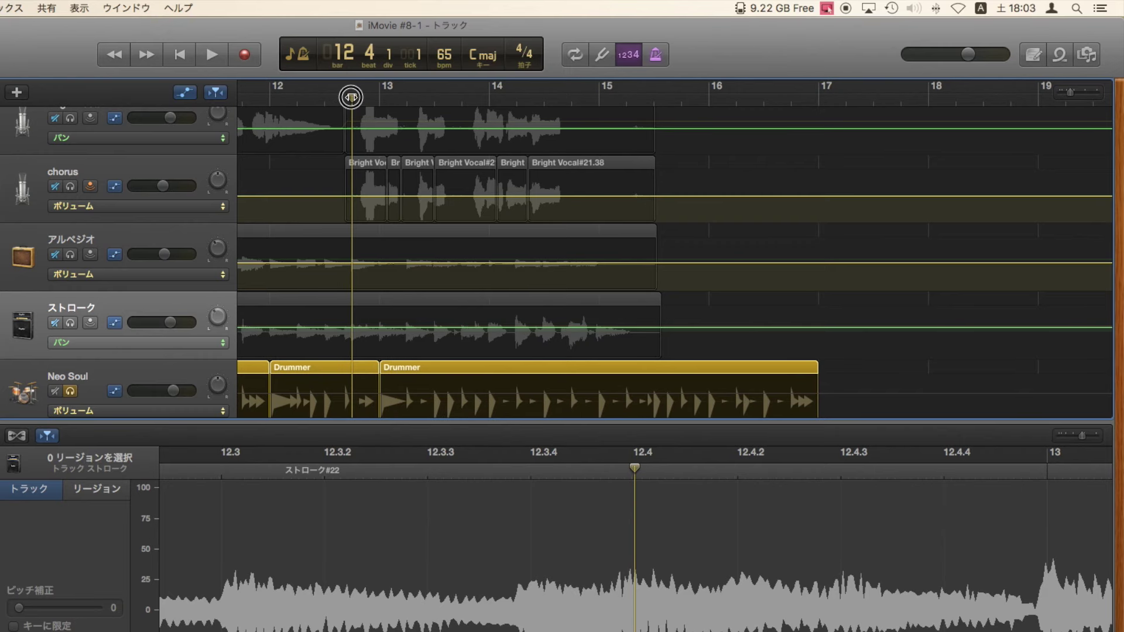
left_click_drag(350, 97, 344, 97)
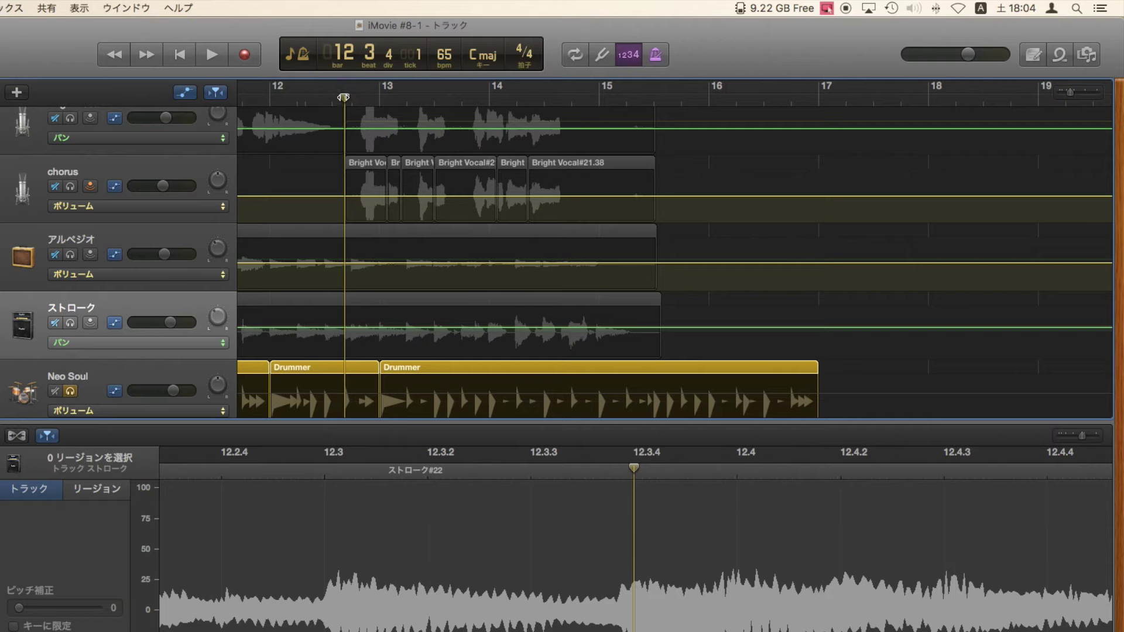
Add two pan points to the Bright Vocal track from the playhead and raise the second slightly
left_click(344, 129)
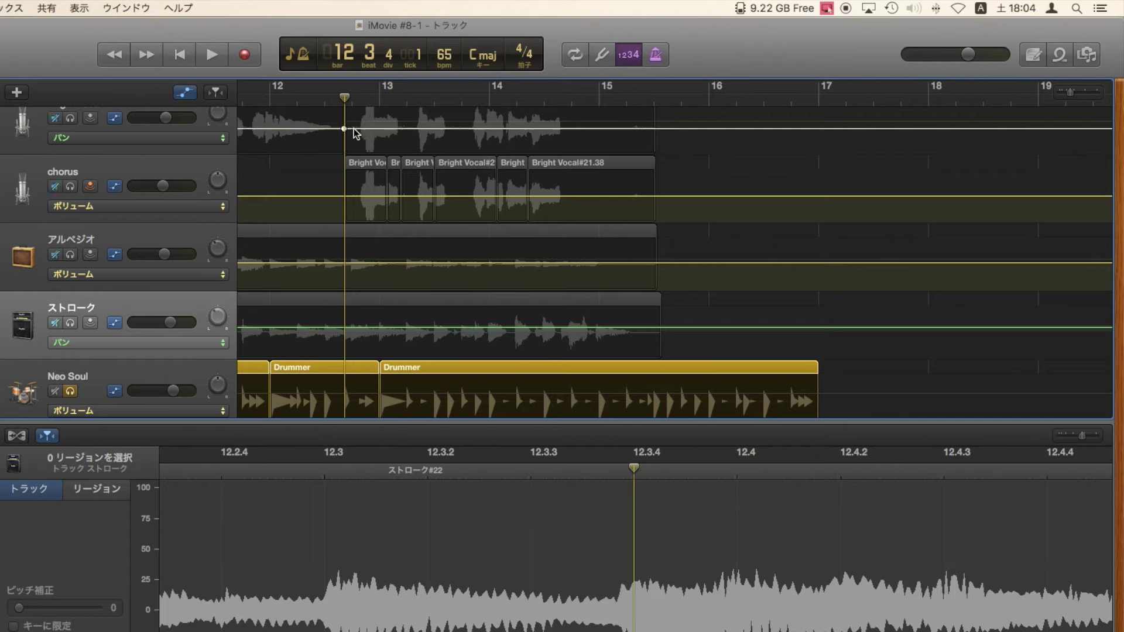
left_click(354, 129)
left_click_drag(354, 128, 357, 123)
Select the chorus track and switch its automation parameter to パン
left_click(163, 167)
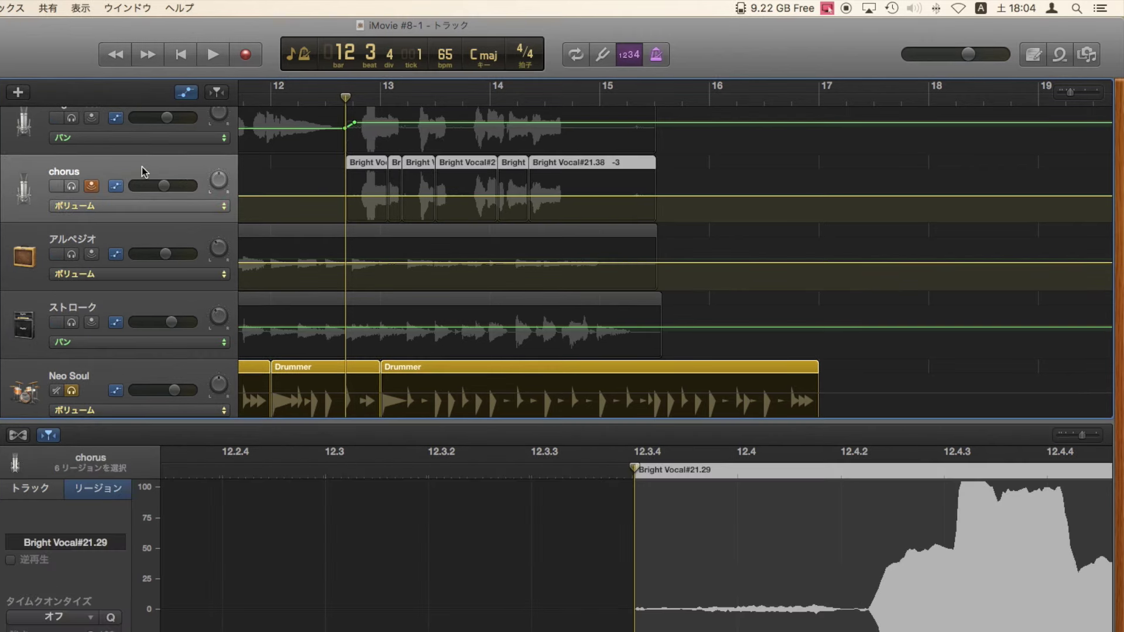
left_click(226, 205)
mouse_move(262, 10)
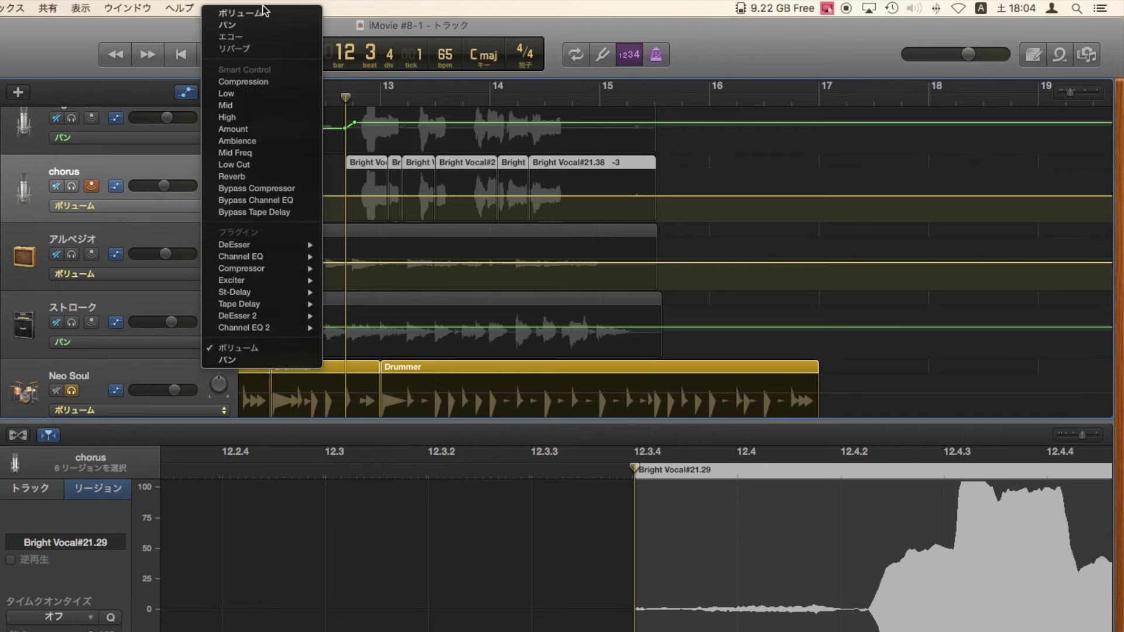
left_click(252, 25)
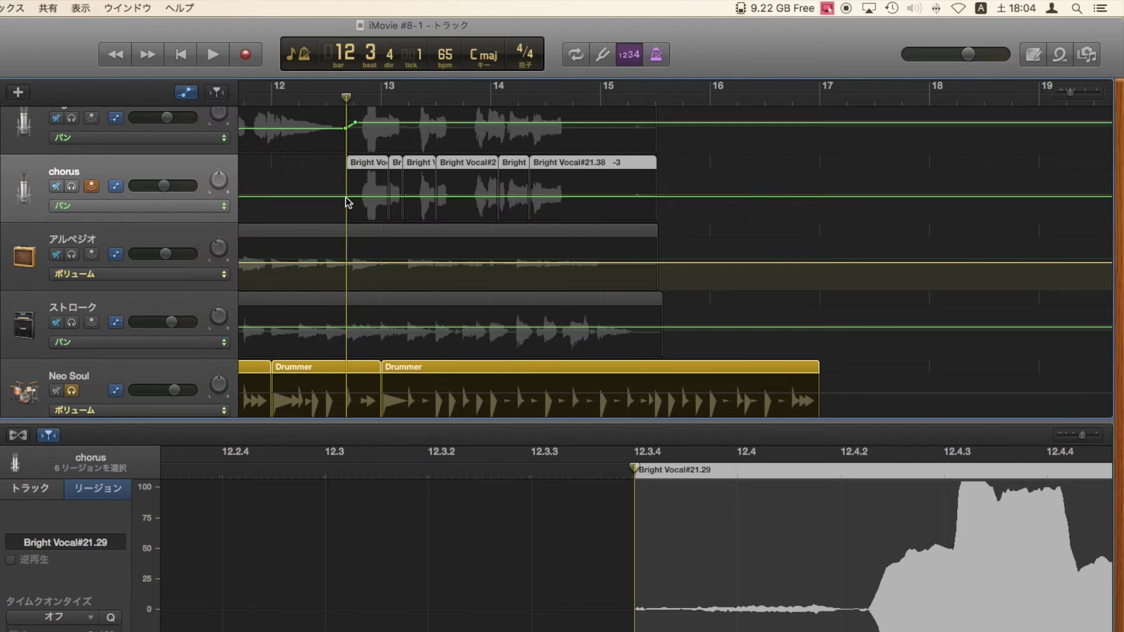
Add two pan points to the chorus track from the playhead and set the second to about +19
left_click(346, 197)
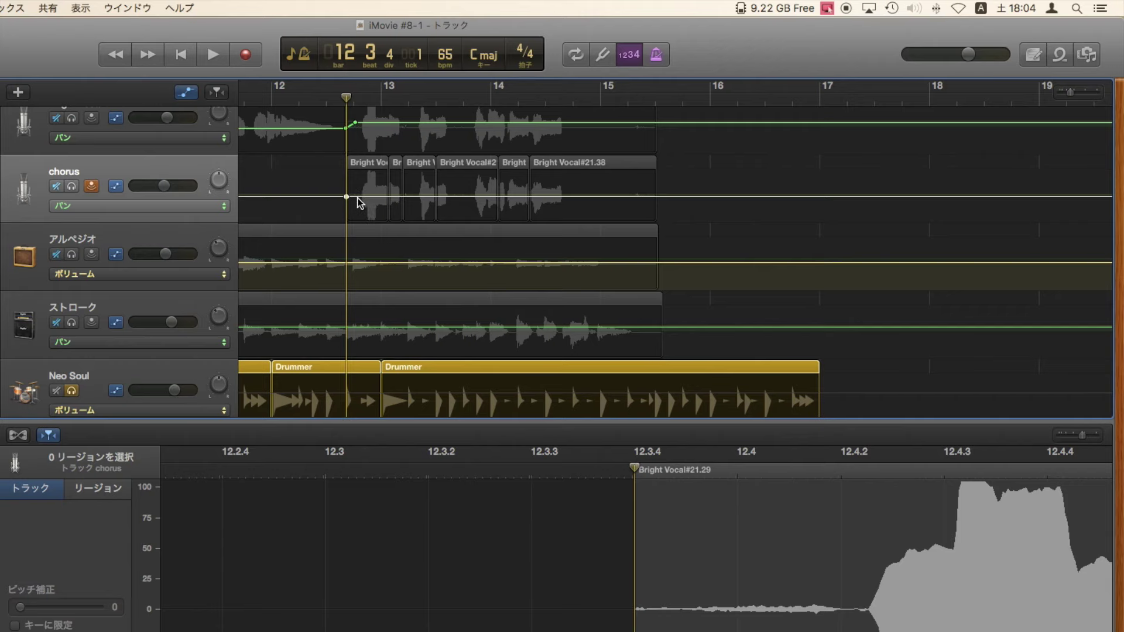
left_click(357, 200)
left_click_drag(362, 202, 362, 203)
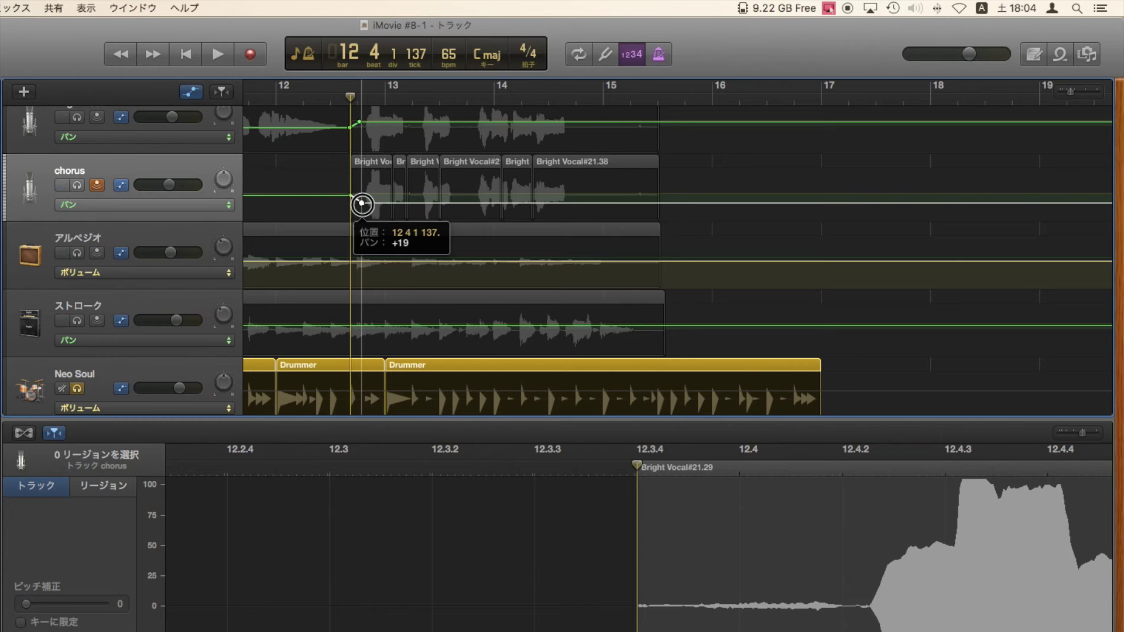
left_click_drag(361, 203, 366, 205)
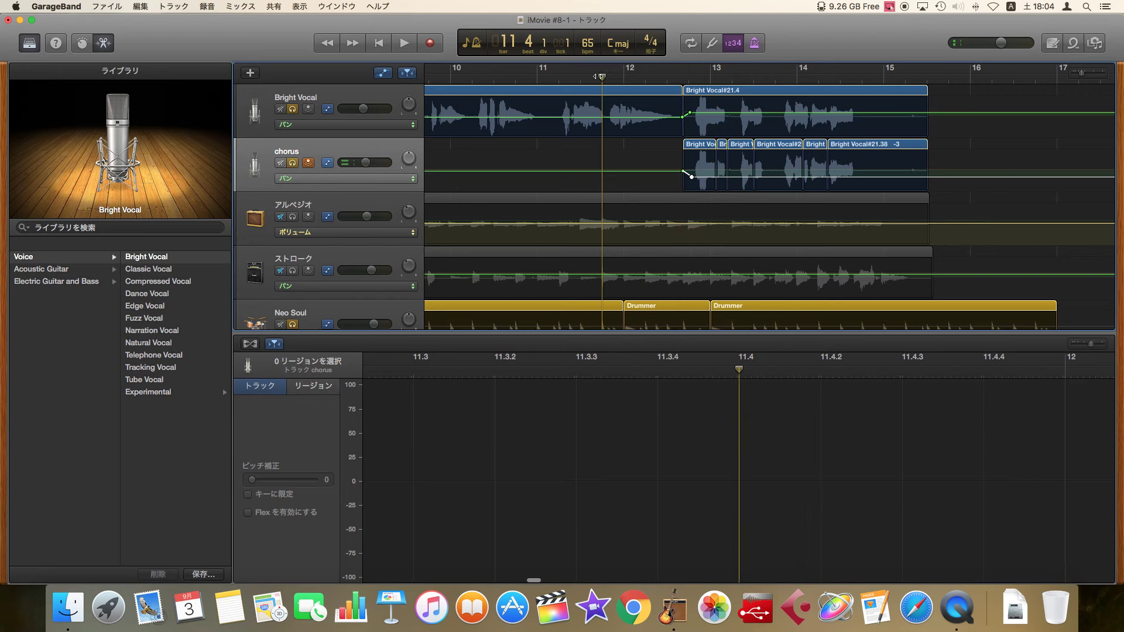
Play back the Bright Vocal and chorus tracks from before bar 12 through bar 14 to check their panning
key("space")
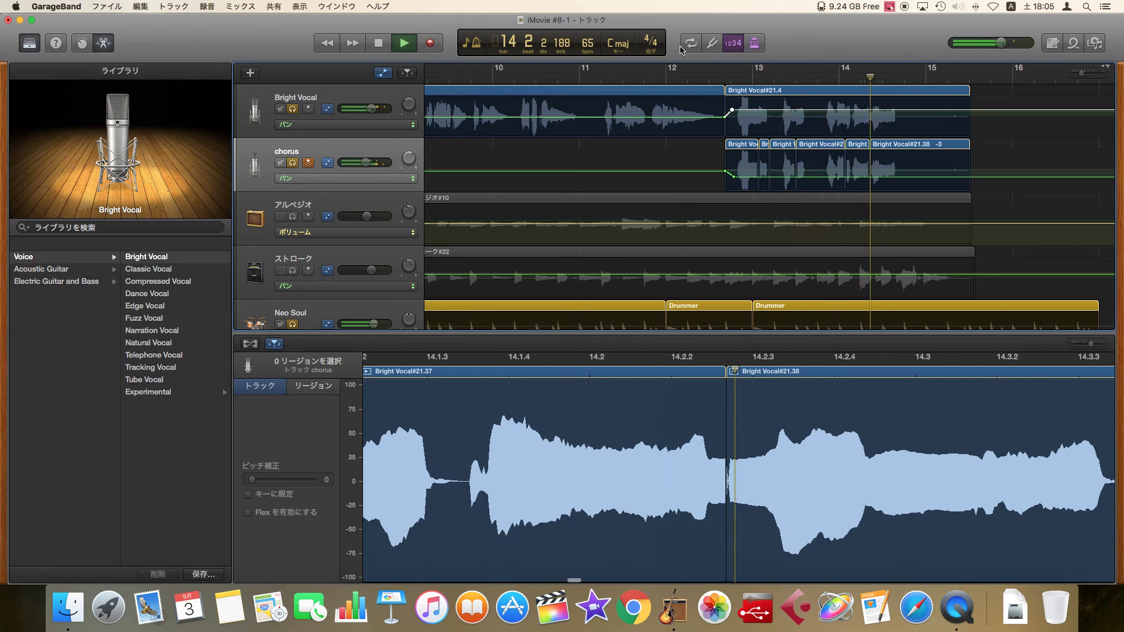
key("space")
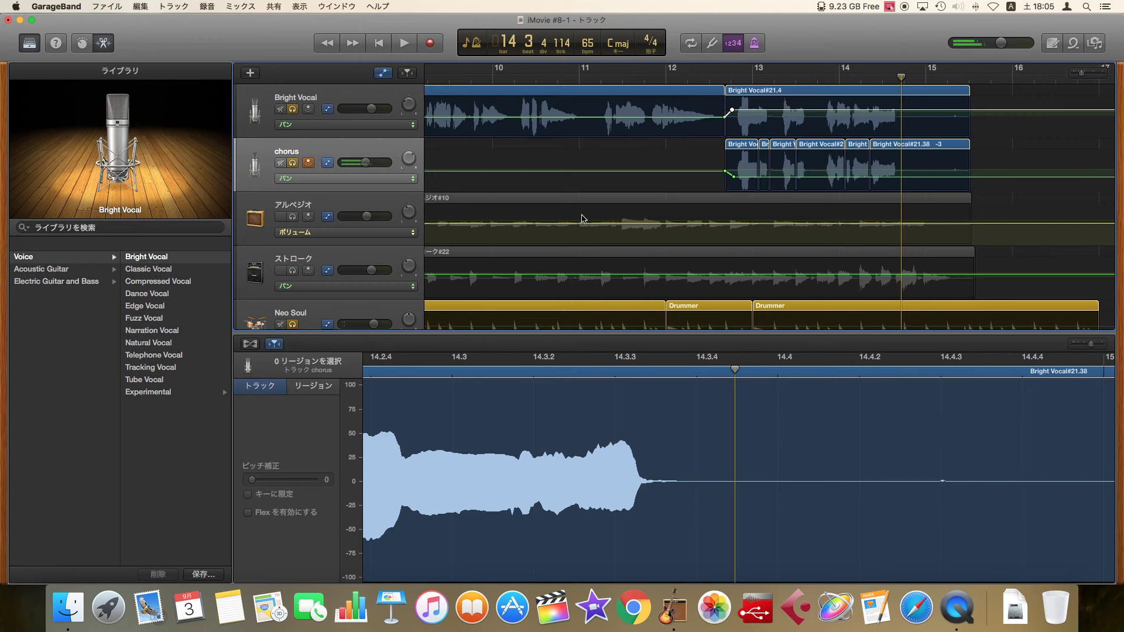
scroll(567, 189, "down", 1)
scroll(445, 188, "left", 1)
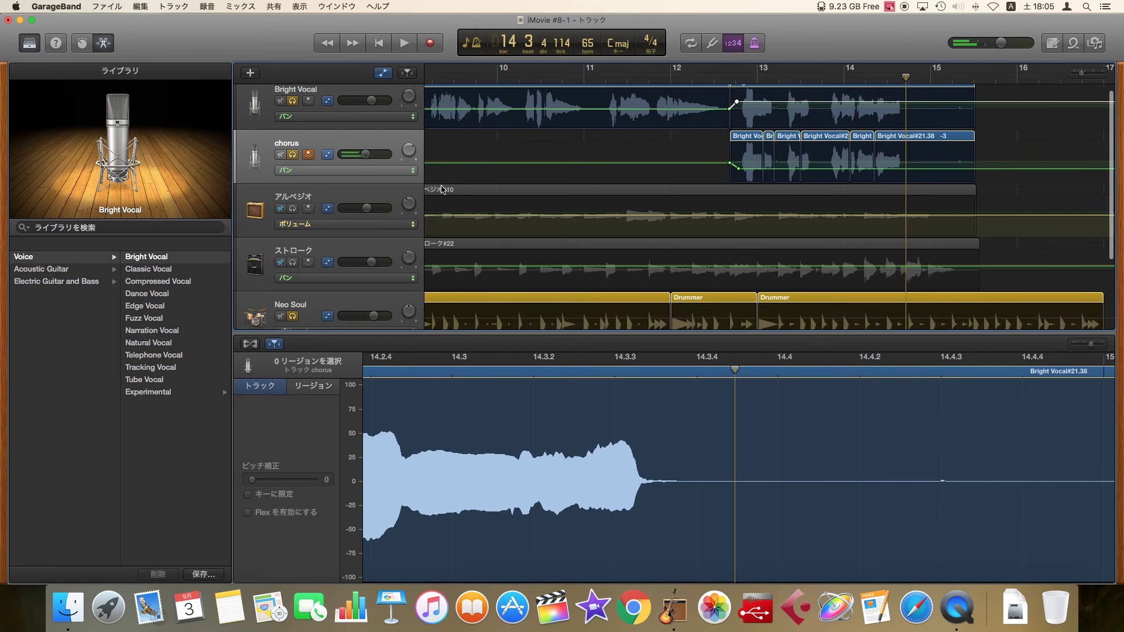
Switch the アルペジオ track's automation parameter to パン and select the Neo Soul track
left_click(375, 201)
left_click(391, 247)
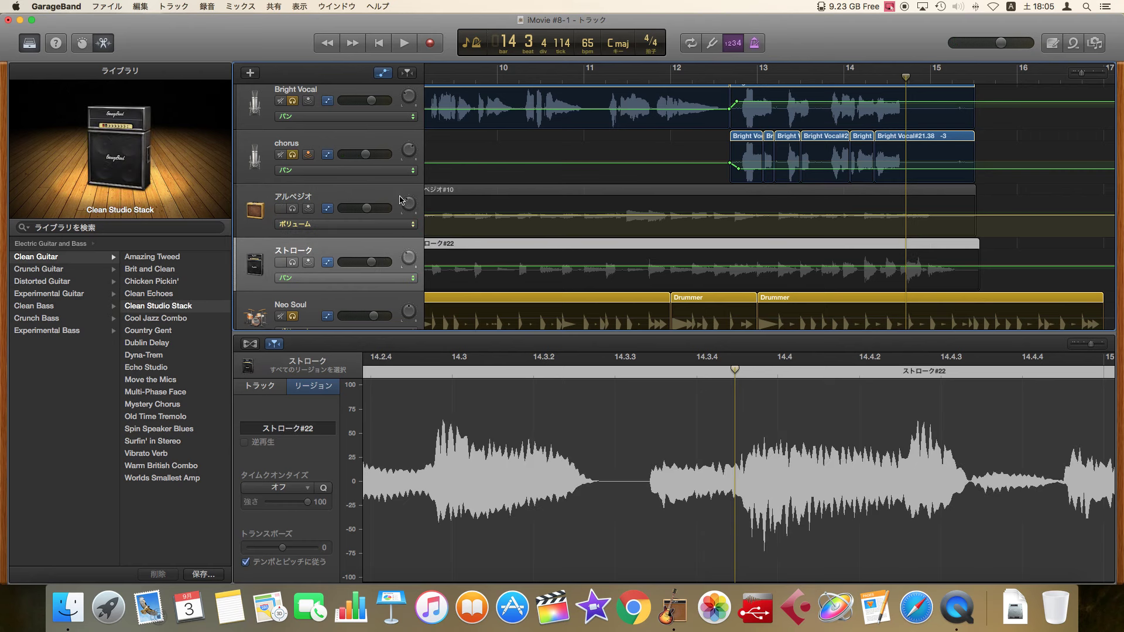
key("Down")
scroll(551, 250, "left", 10)
scroll(551, 249, "down", 5)
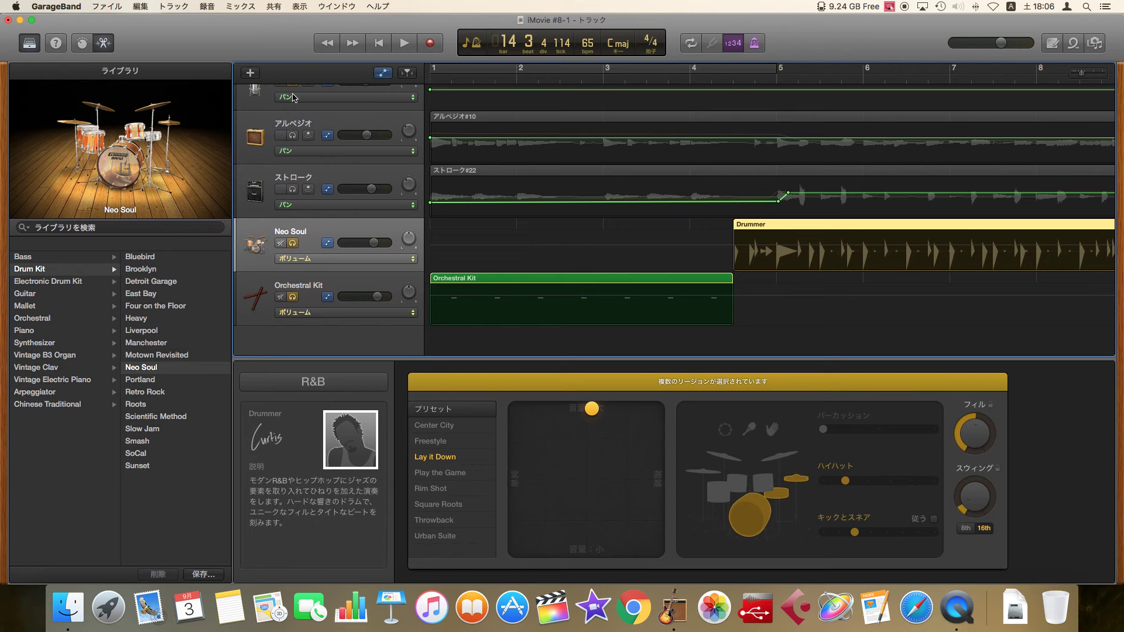
Show the master track with its volume automation curve below the Orchestral Kit track
scroll(785, 314, "right", 2)
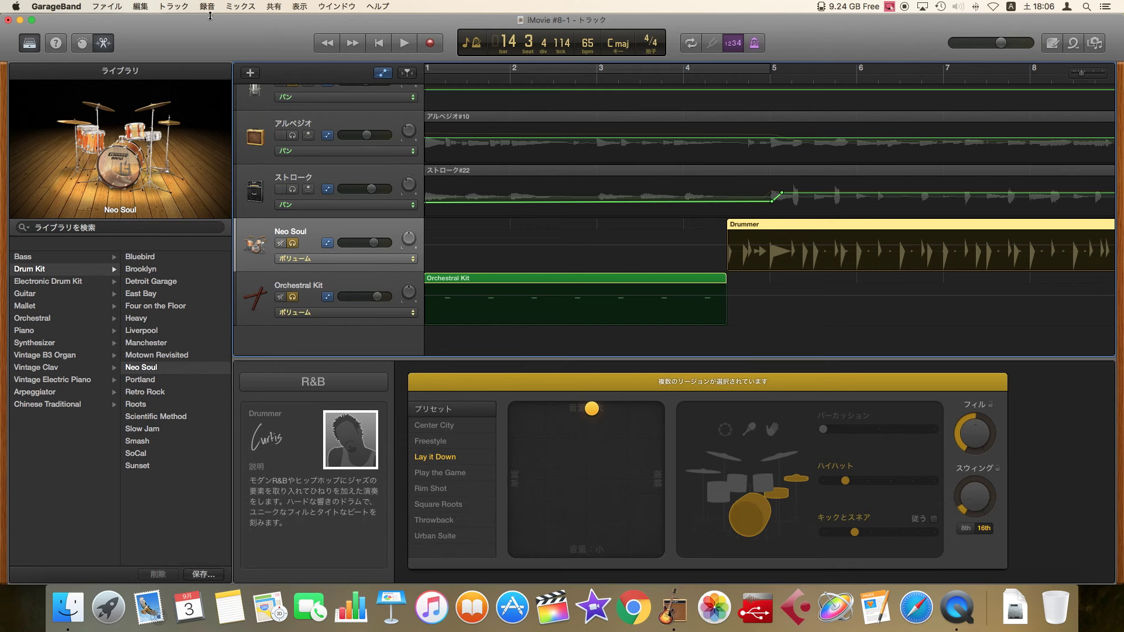
left_click(176, 8)
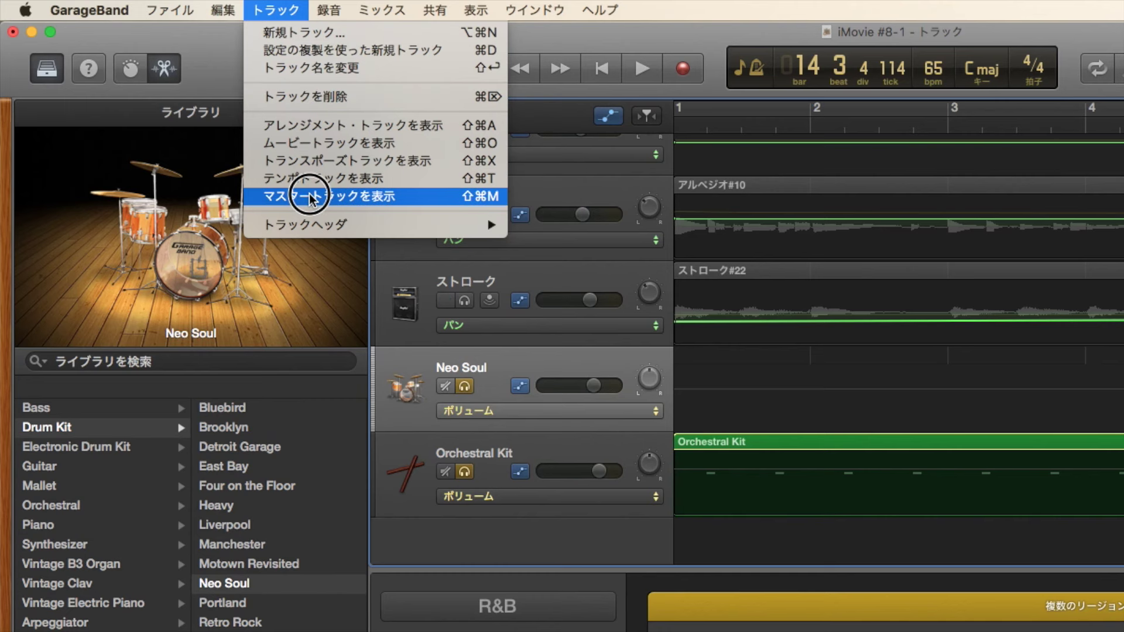
left_click(310, 197)
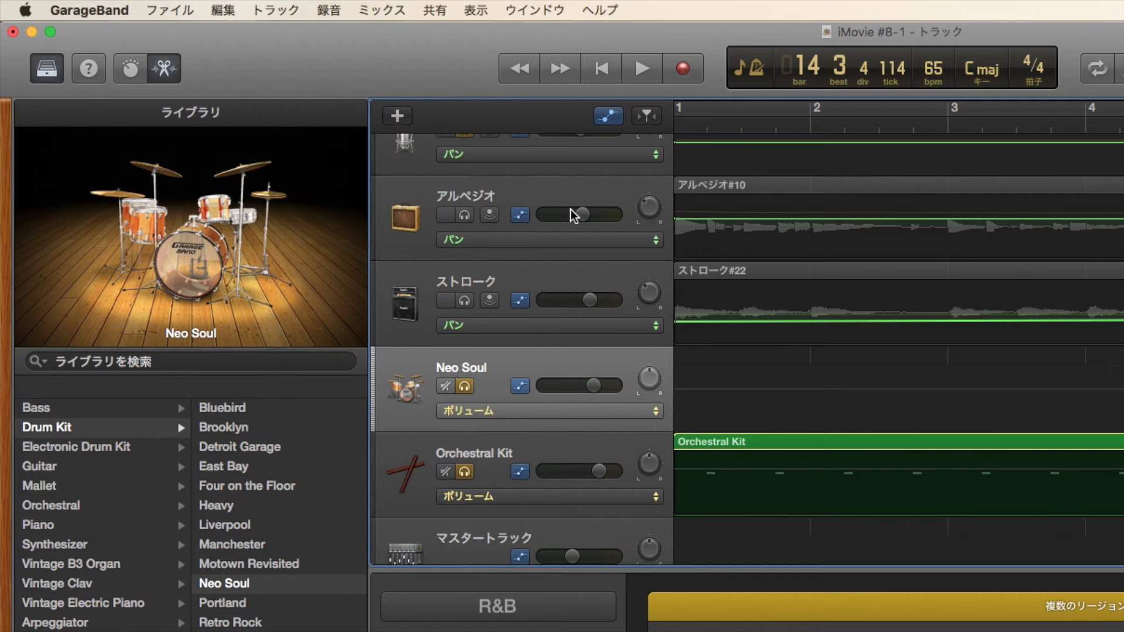
scroll(571, 209, "down", 3)
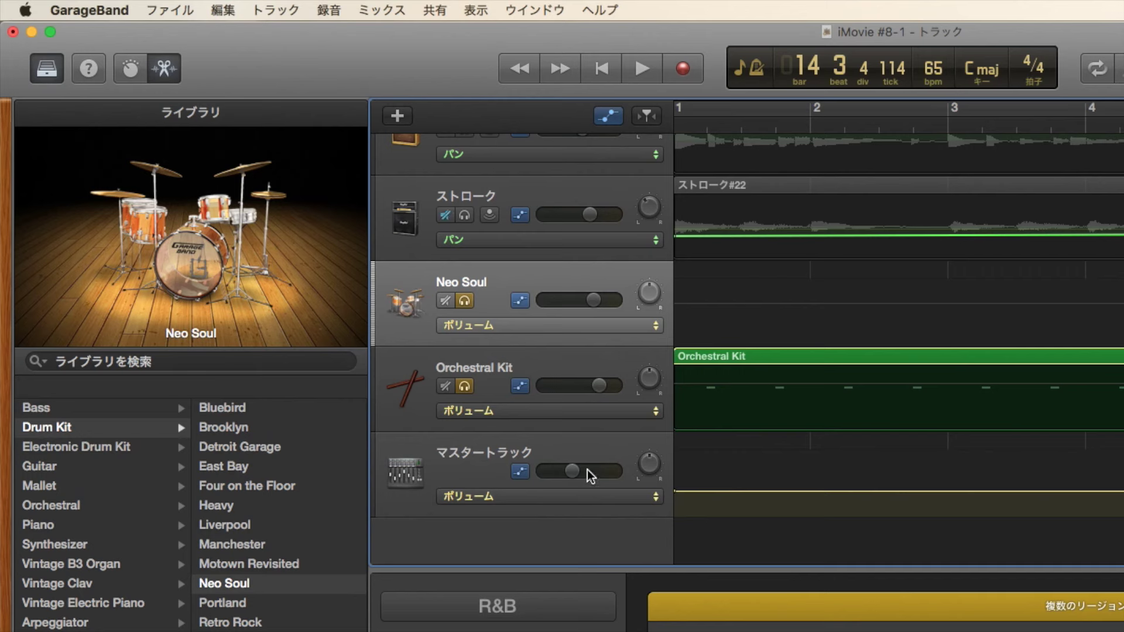
scroll(588, 469, "up", 3)
scroll(588, 470, "down", 3)
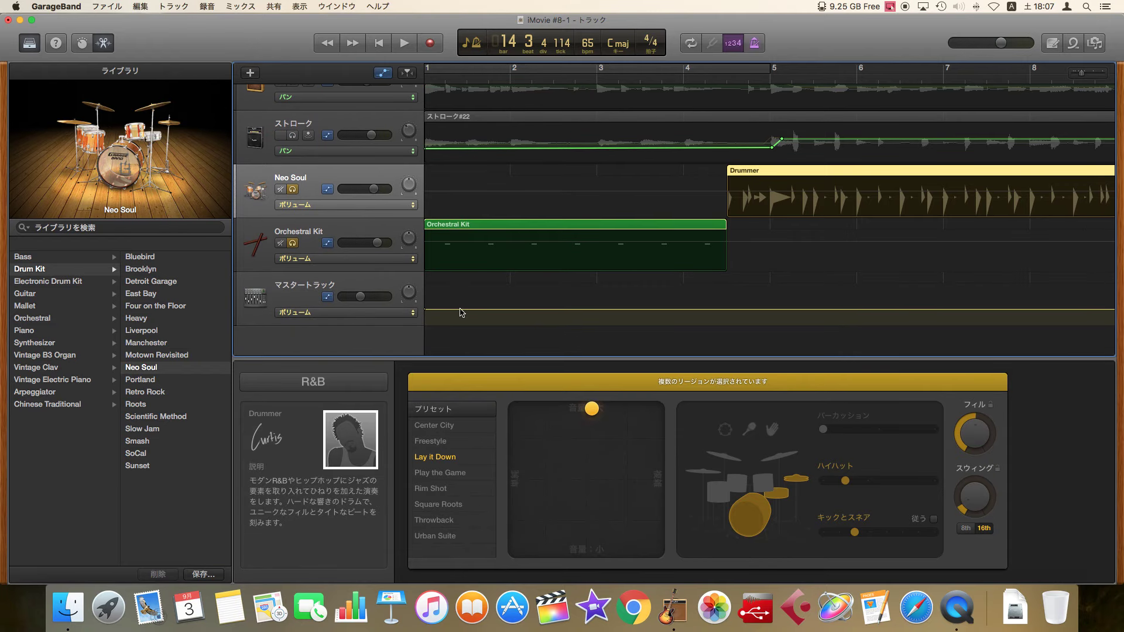
scroll(463, 313, "up", 2)
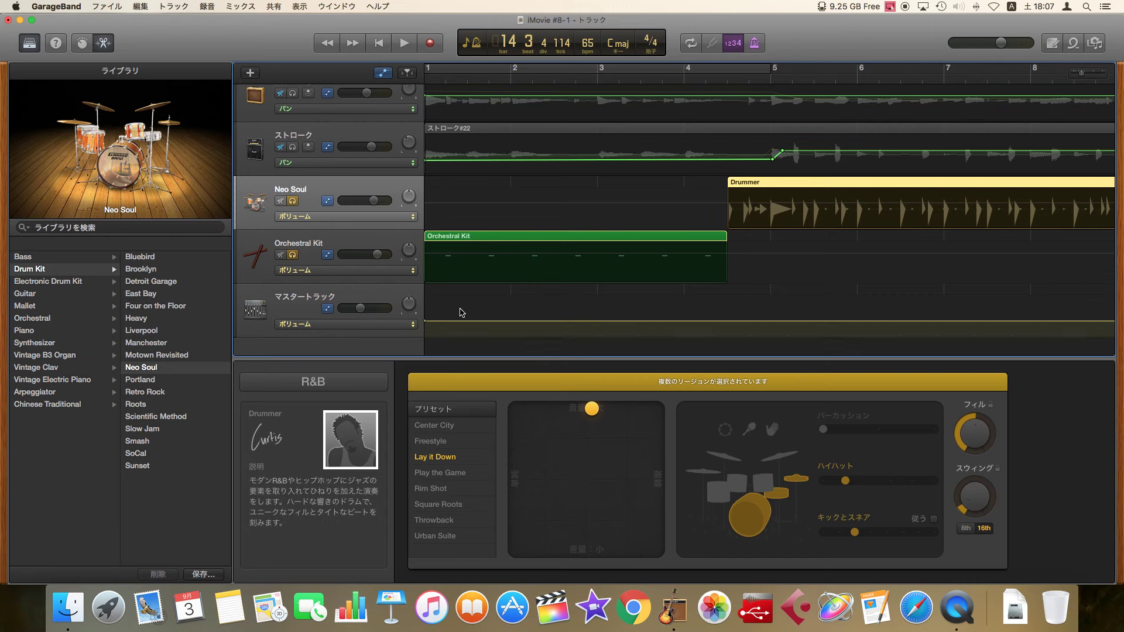
Raise the whole volume automation curve of the master track slightly
left_click(430, 326)
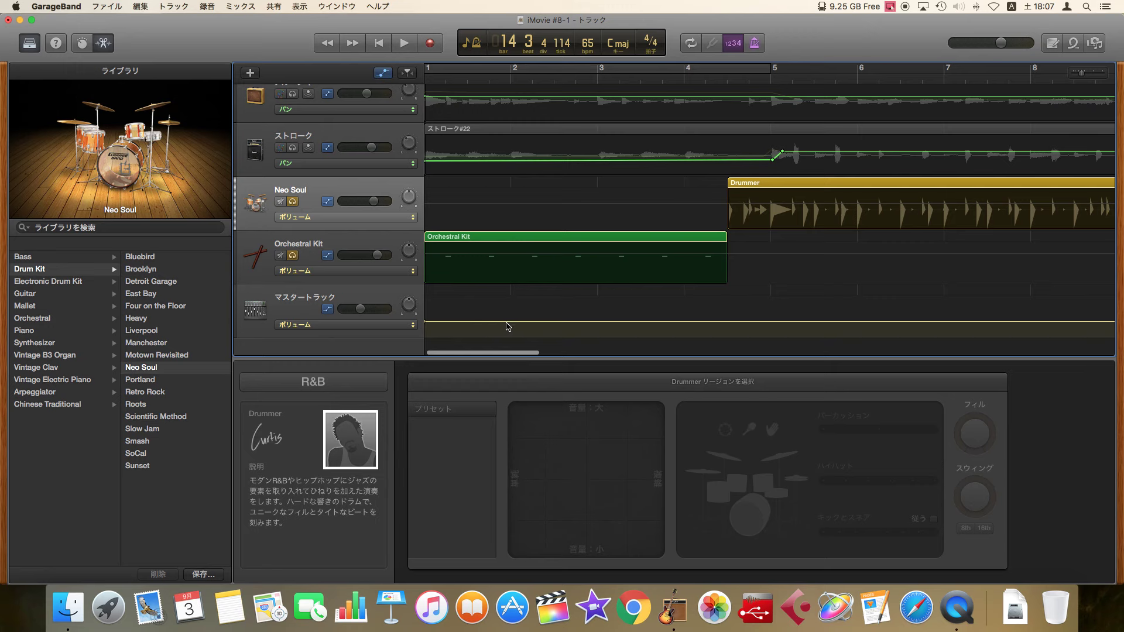
left_click_drag(505, 322, 508, 315)
scroll(623, 322, "right", 15)
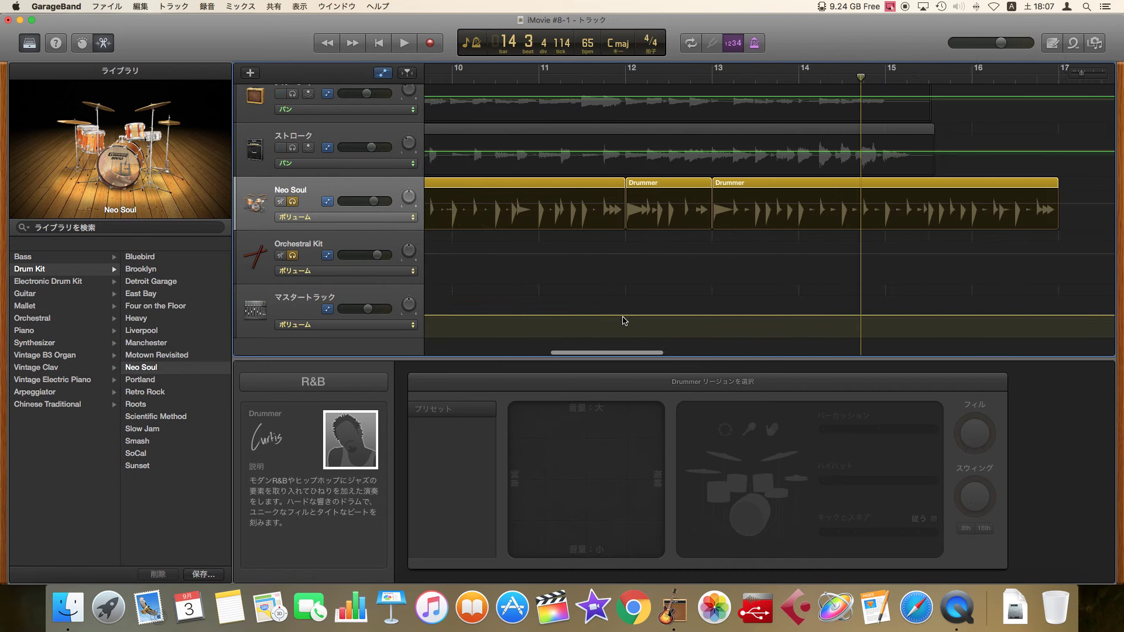
scroll(624, 321, "right", 2)
scroll(595, 259, "left", 20)
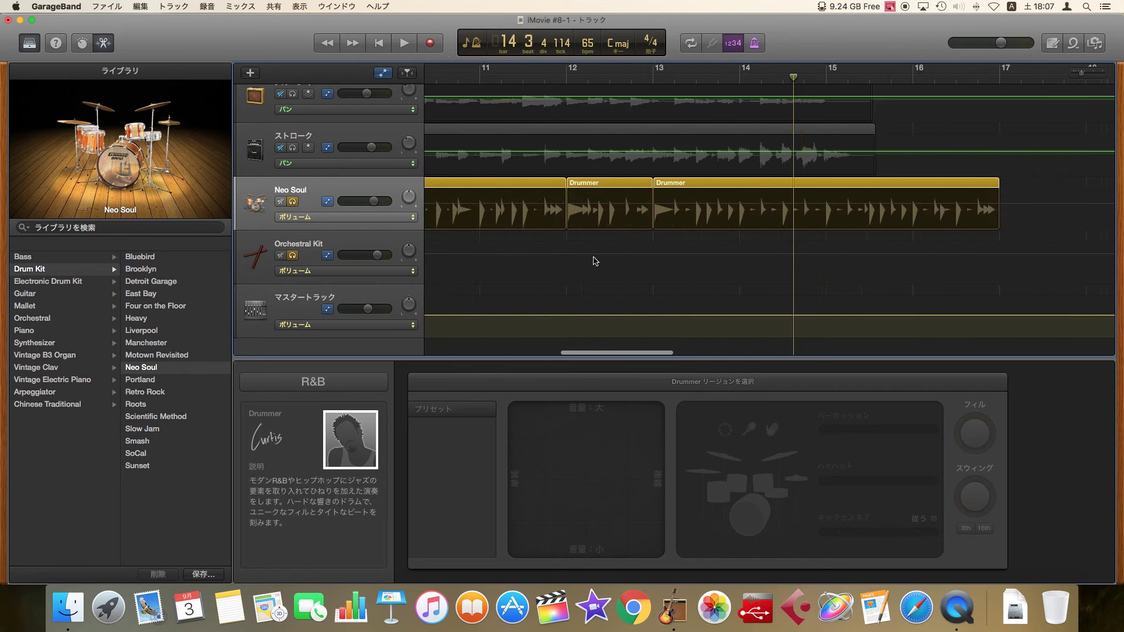
Add two master volume points around the start of the chorus regions at bar 12 beat 3, and raise the second slightly
scroll(620, 239, "up", 5)
scroll(616, 226, "up", 1)
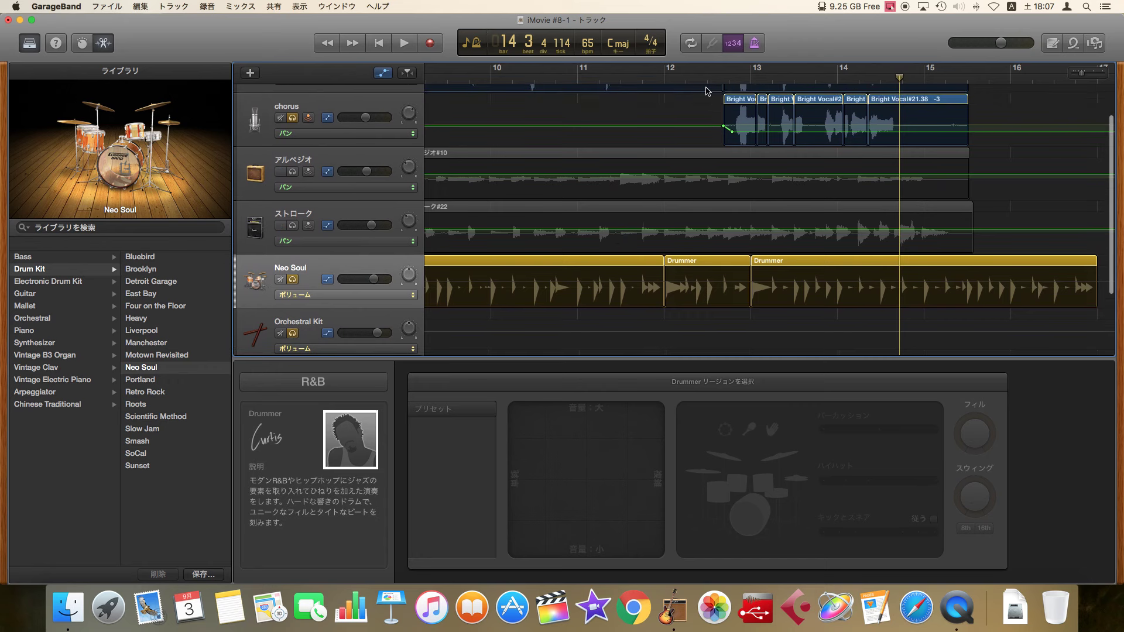
left_click(723, 77)
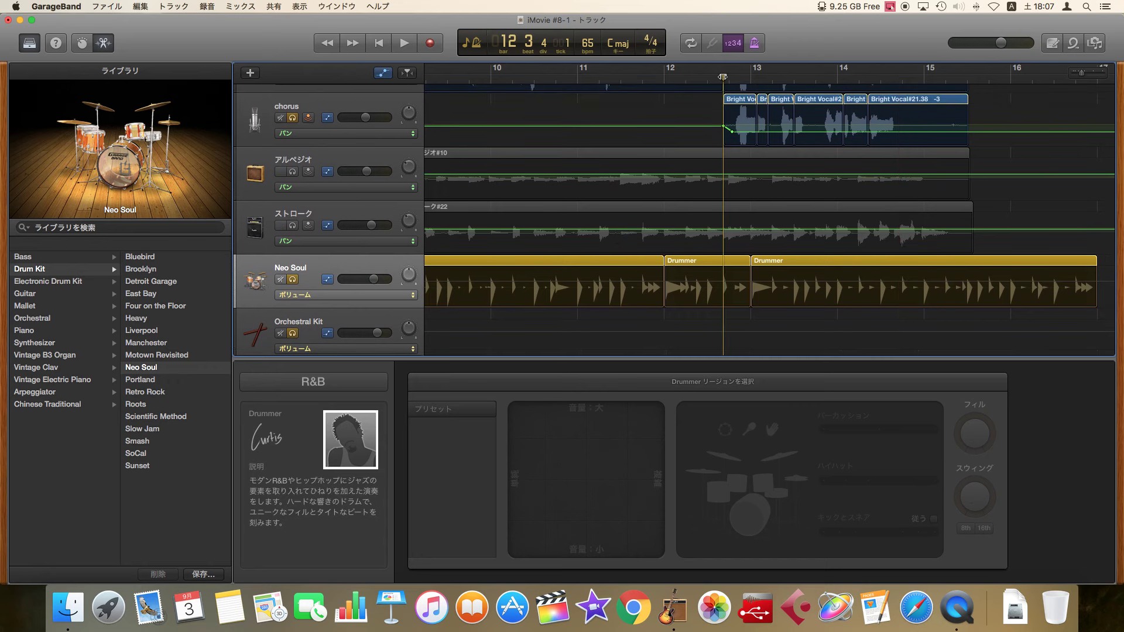
scroll(729, 299, "down", 5)
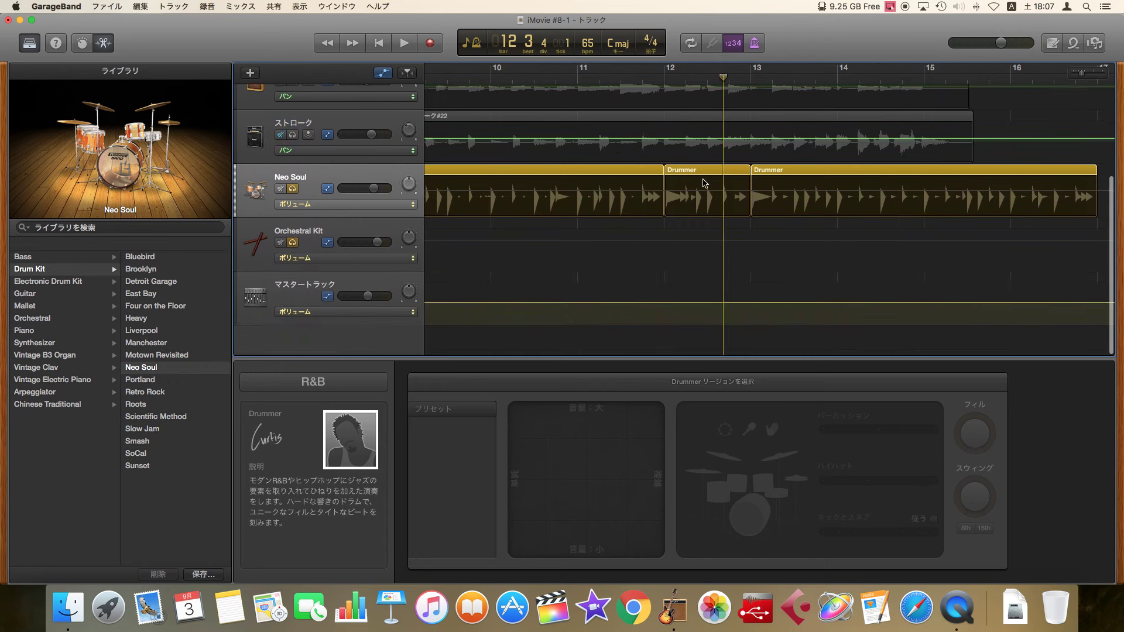
left_click(721, 303)
left_click(726, 303)
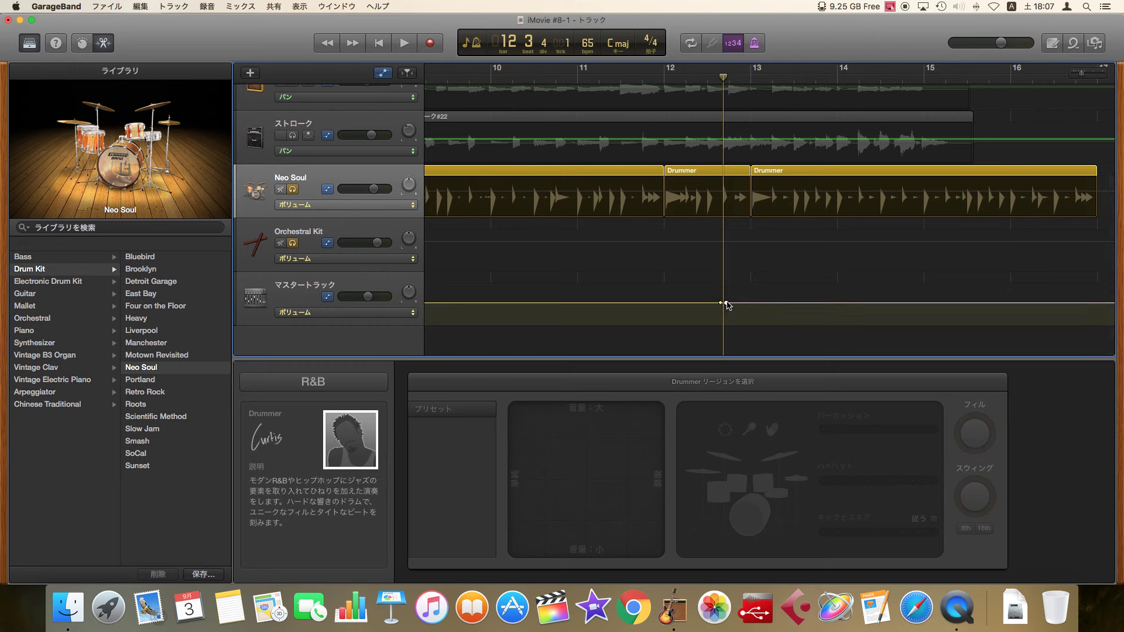
left_click_drag(726, 304, 726, 297)
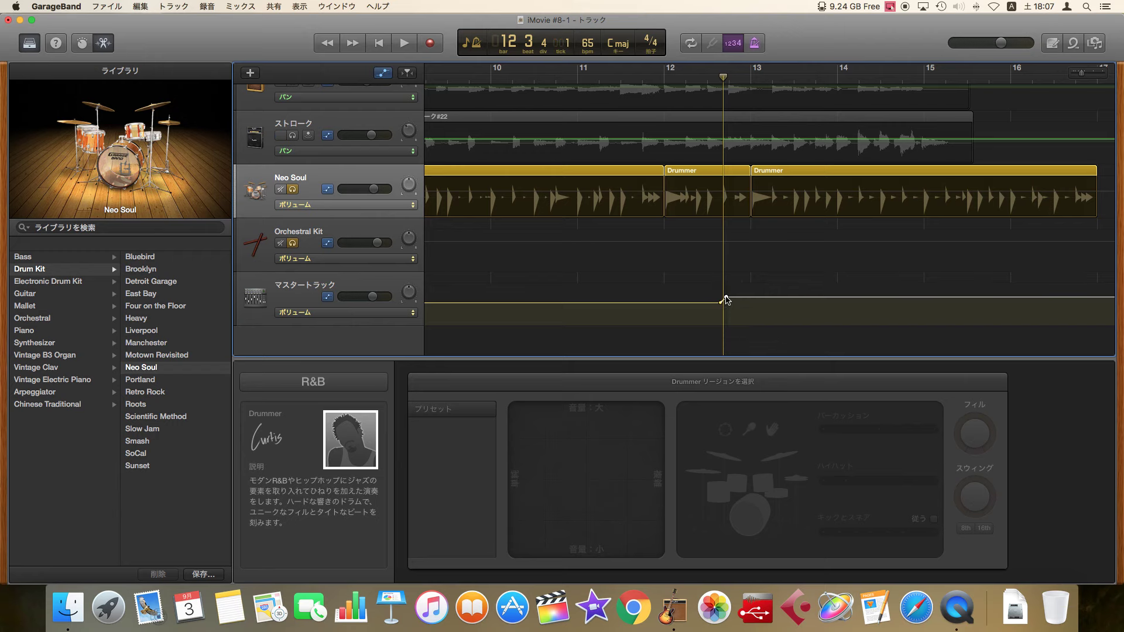
Shape a fade-out on the master volume curve from bar 14 to minimum just before bar 16, with a point in between
scroll(709, 291, "right", 10)
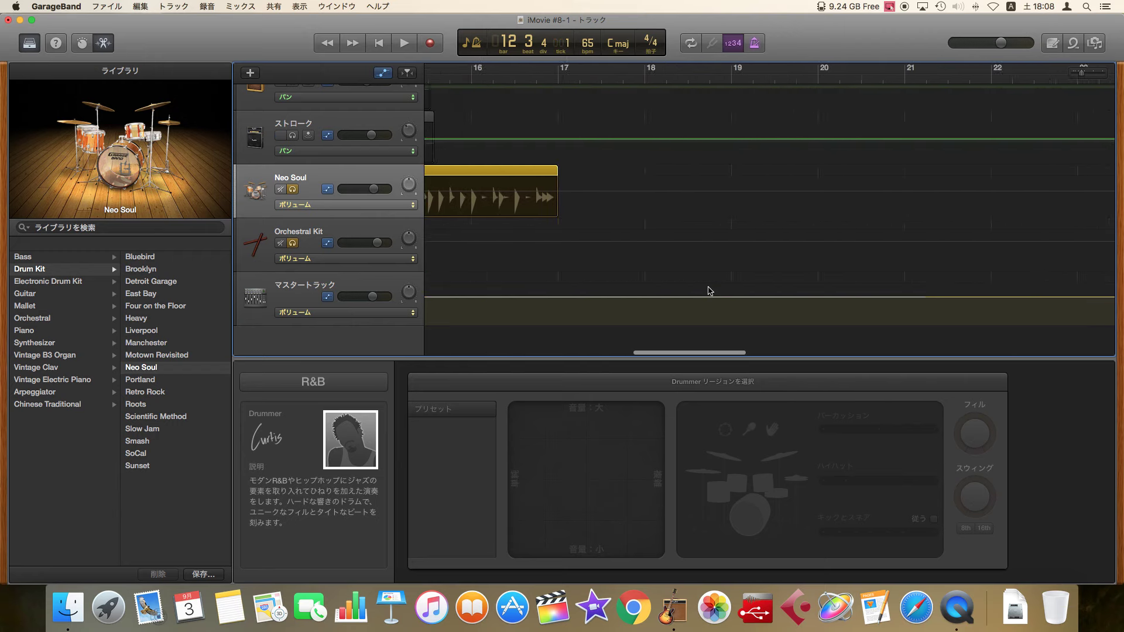
scroll(710, 291, "left", 10)
scroll(709, 291, "up", 2)
left_click_drag(708, 333, 709, 333)
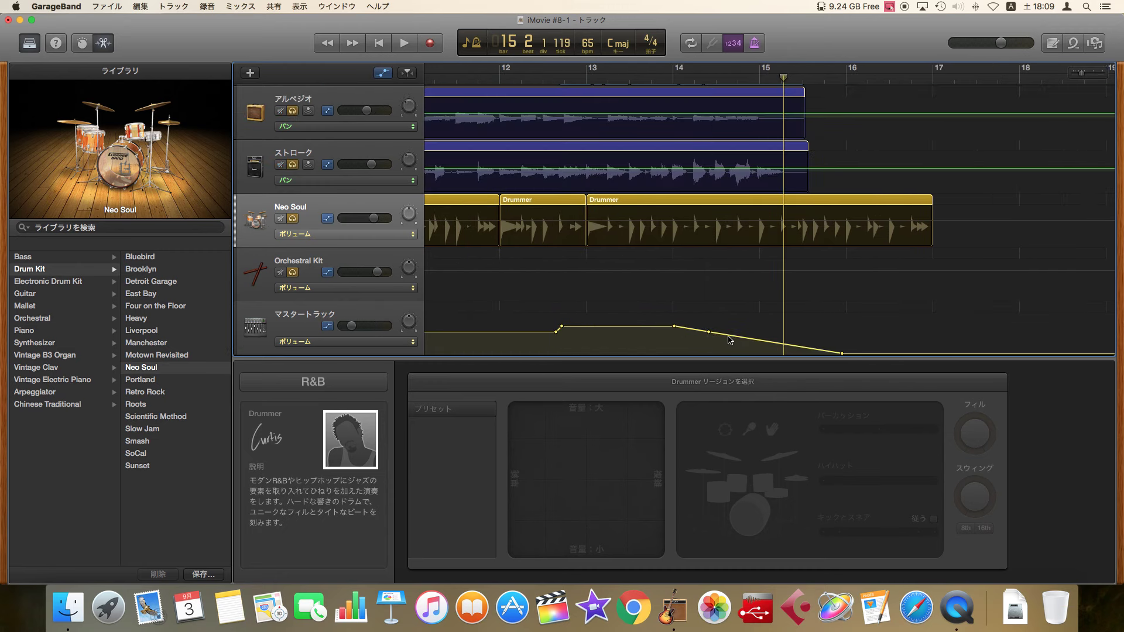
Play back the song from just after bar 12 to bar 15 to check the master volume rise and fade-out
scroll(694, 174, "up", 5)
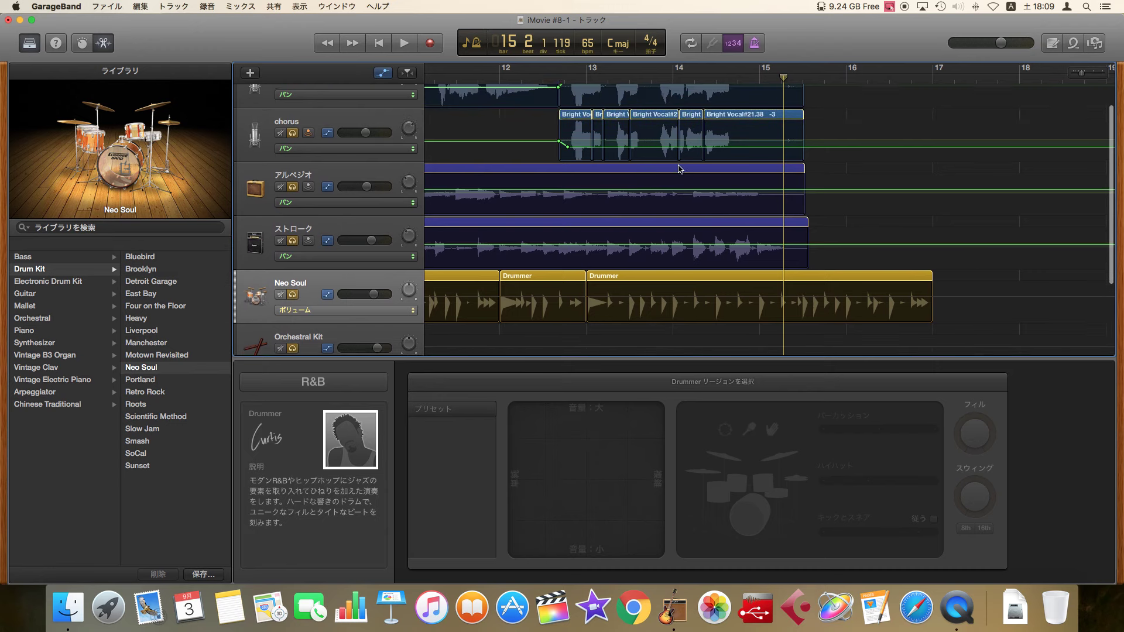
left_click(529, 79)
key("space")
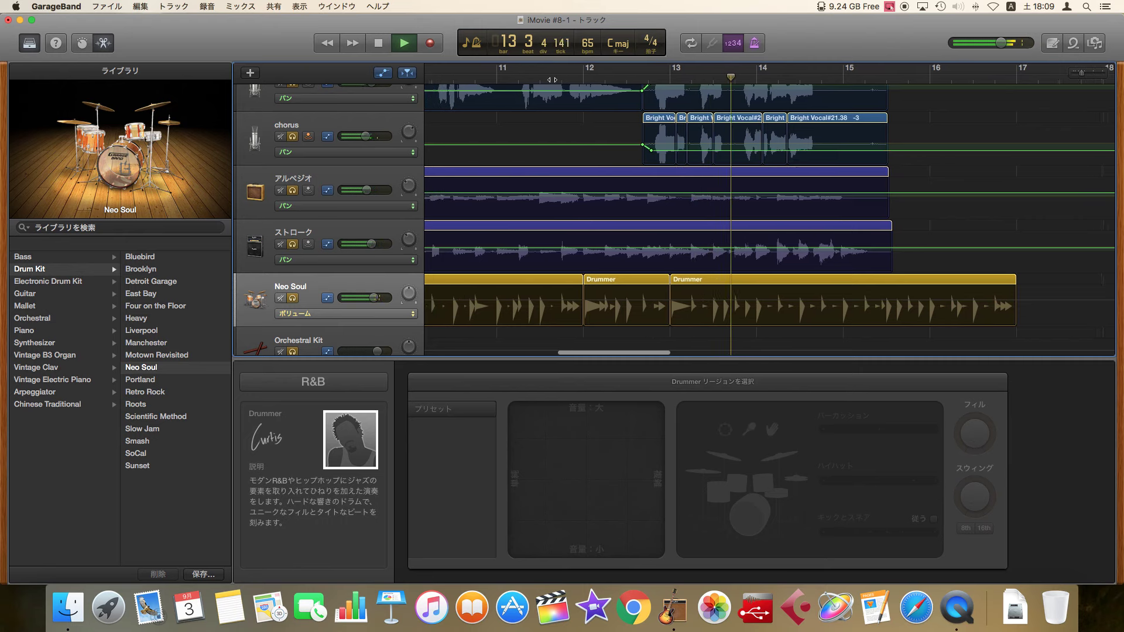
scroll(563, 139, "up", 2)
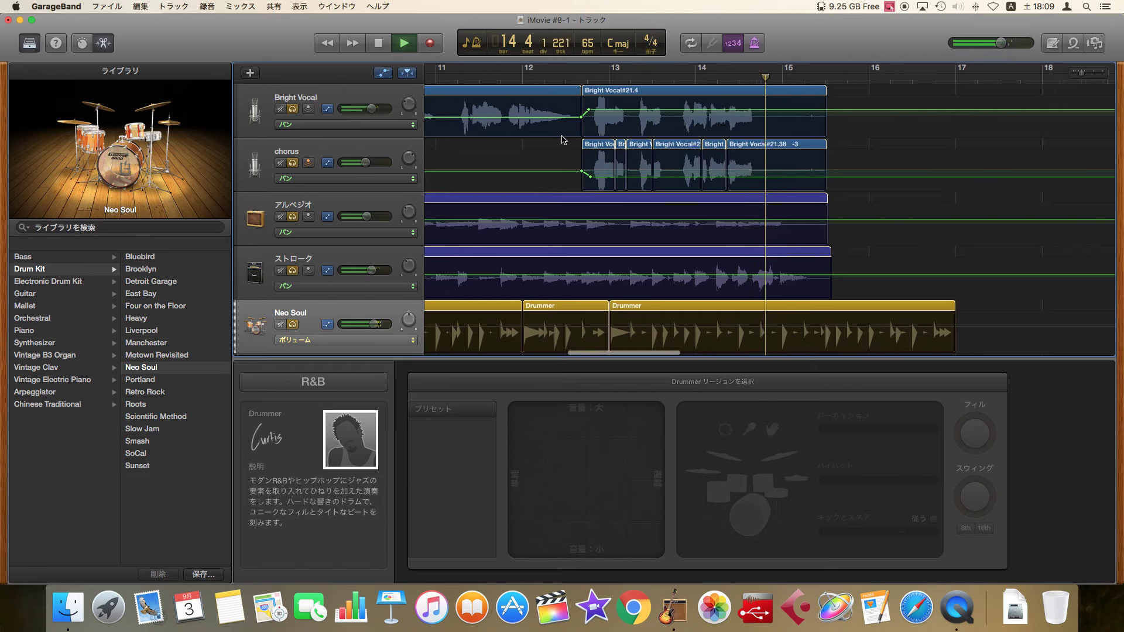
key("space")
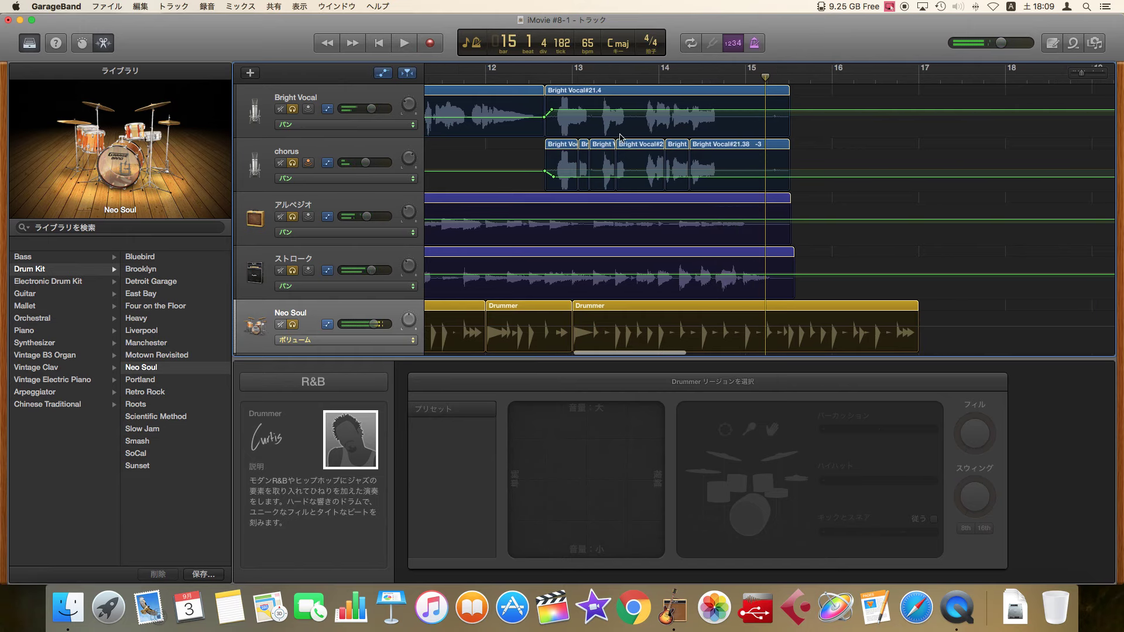
scroll(598, 188, "down", 2)
scroll(599, 190, "up", 2)
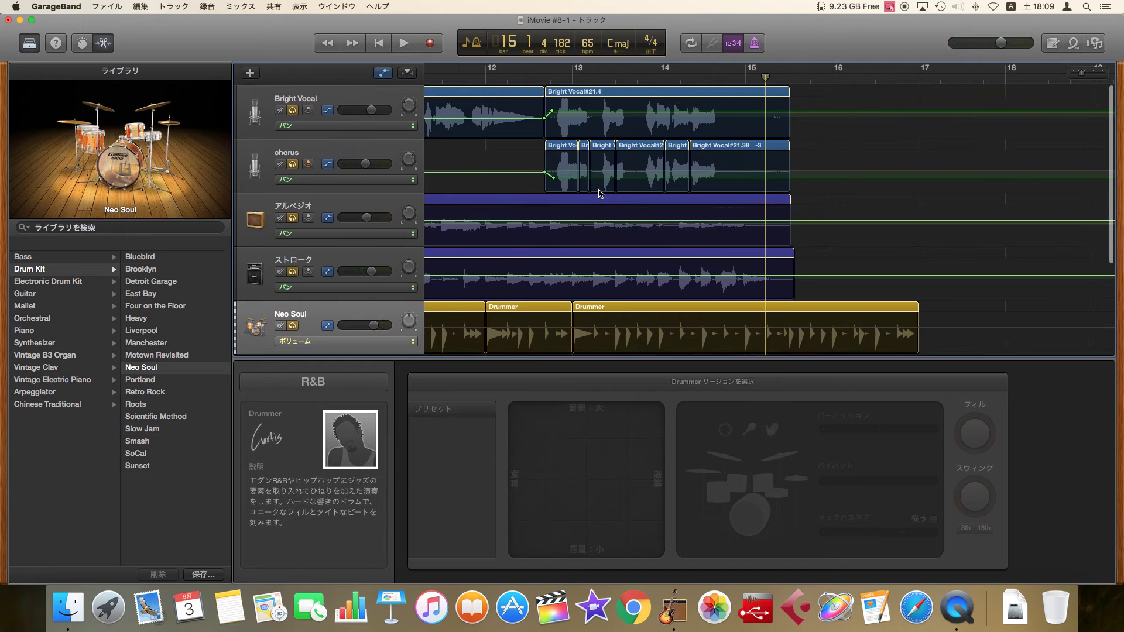